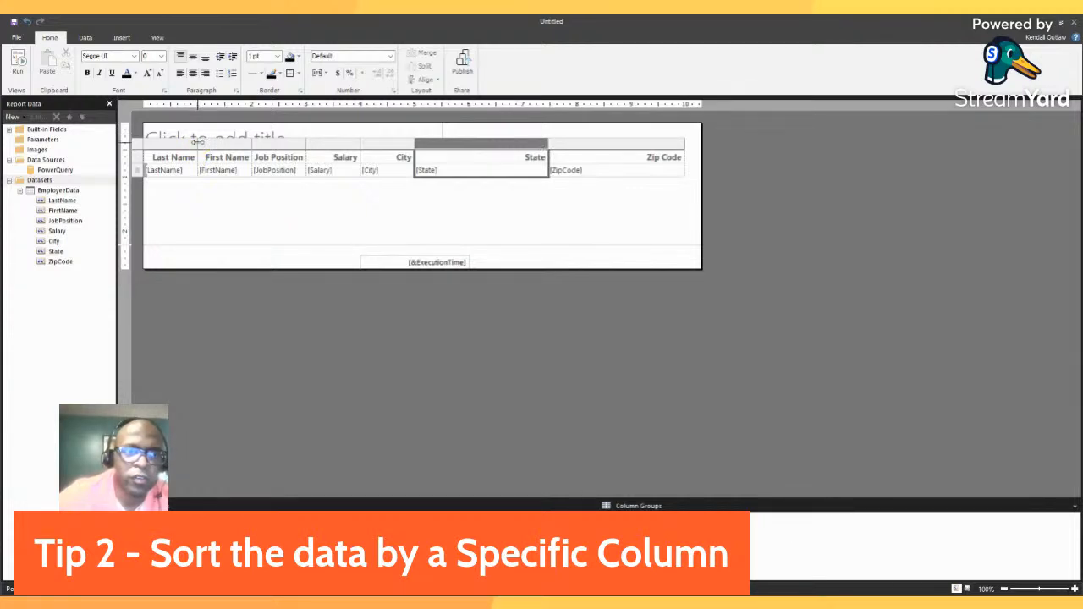
Widen the Last Name, First Name, Job Position, Salary and City columns and narrow the State and Zip Code columns.
drag(200, 144, 506, 146)
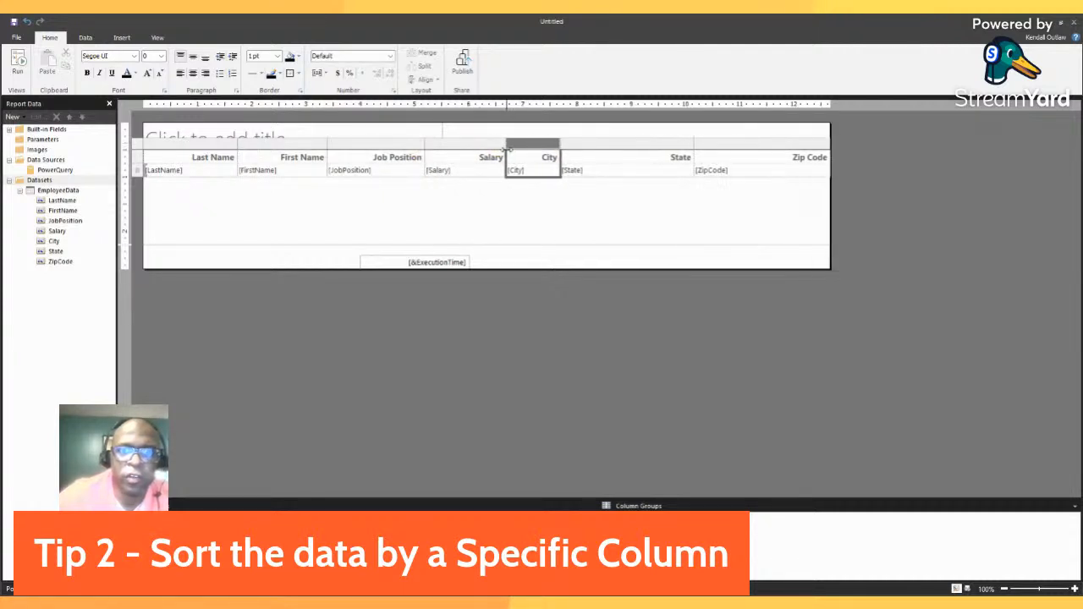
click(564, 145)
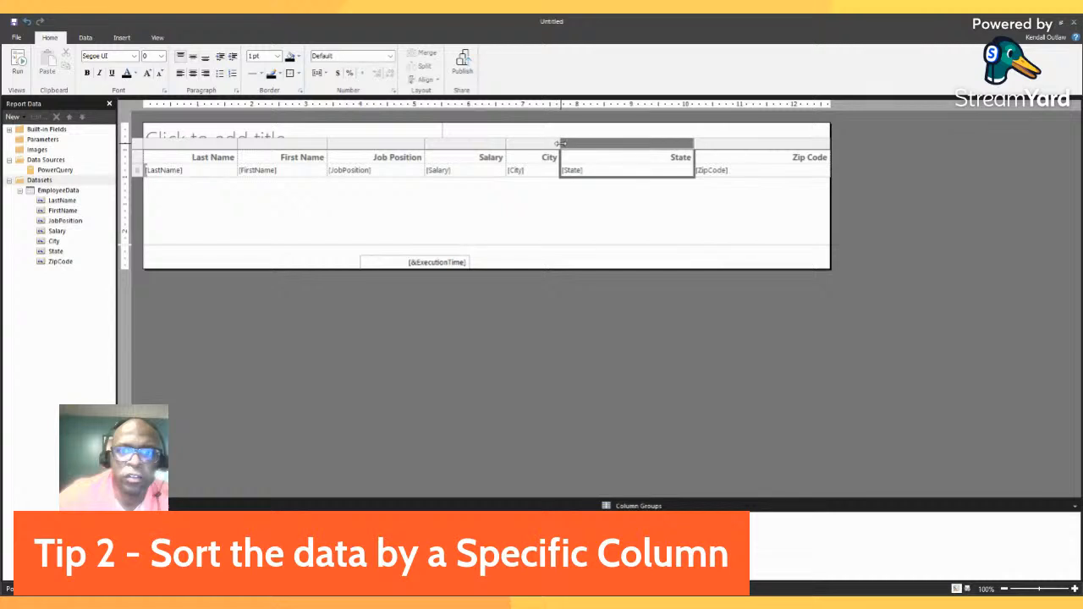
drag(560, 143, 593, 143)
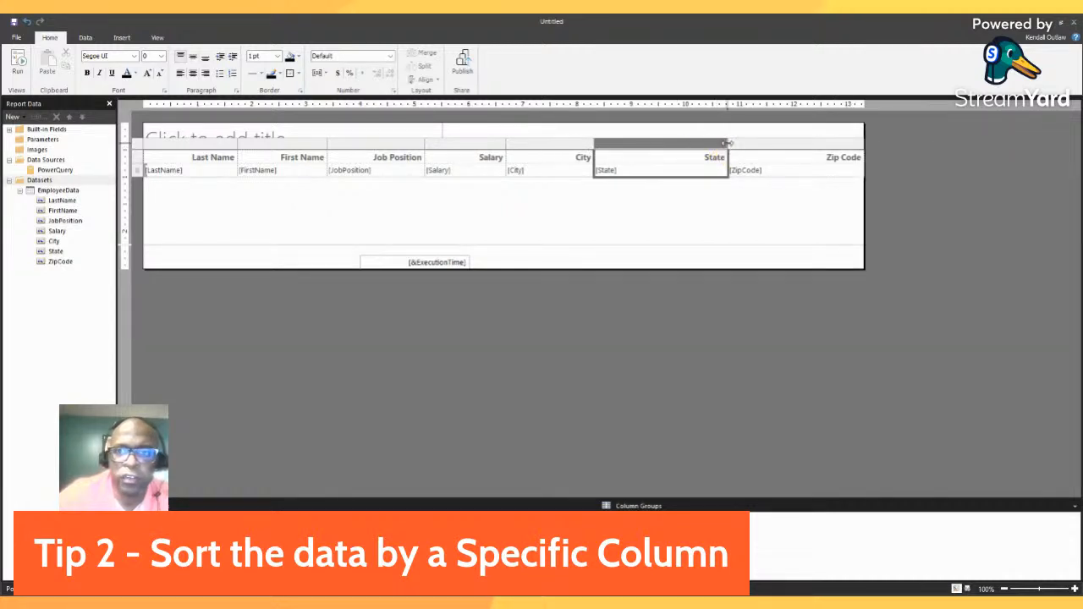
drag(726, 143, 664, 143)
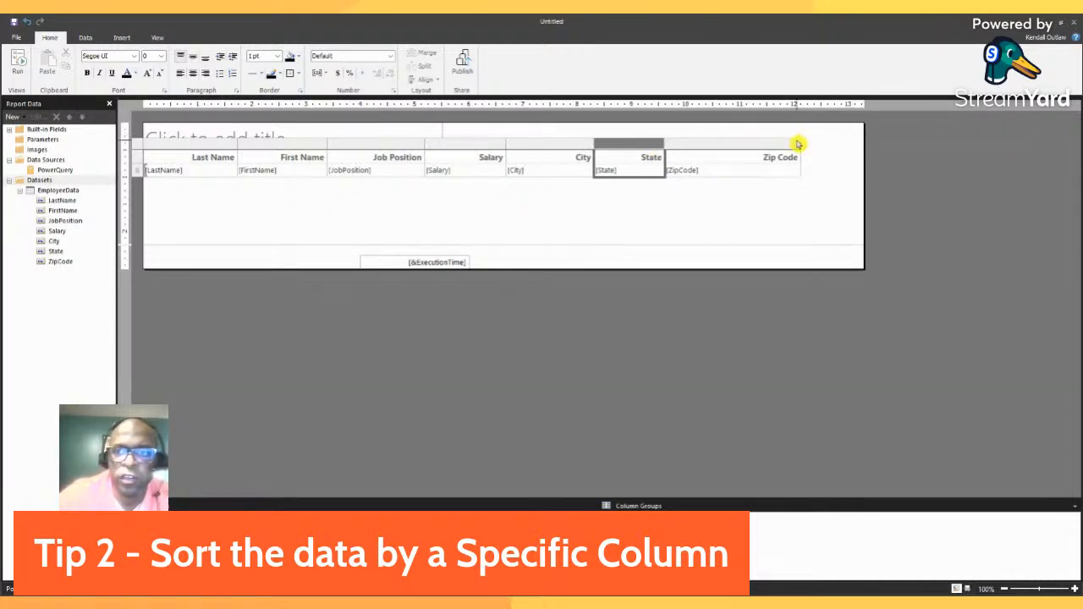
drag(799, 144, 750, 144)
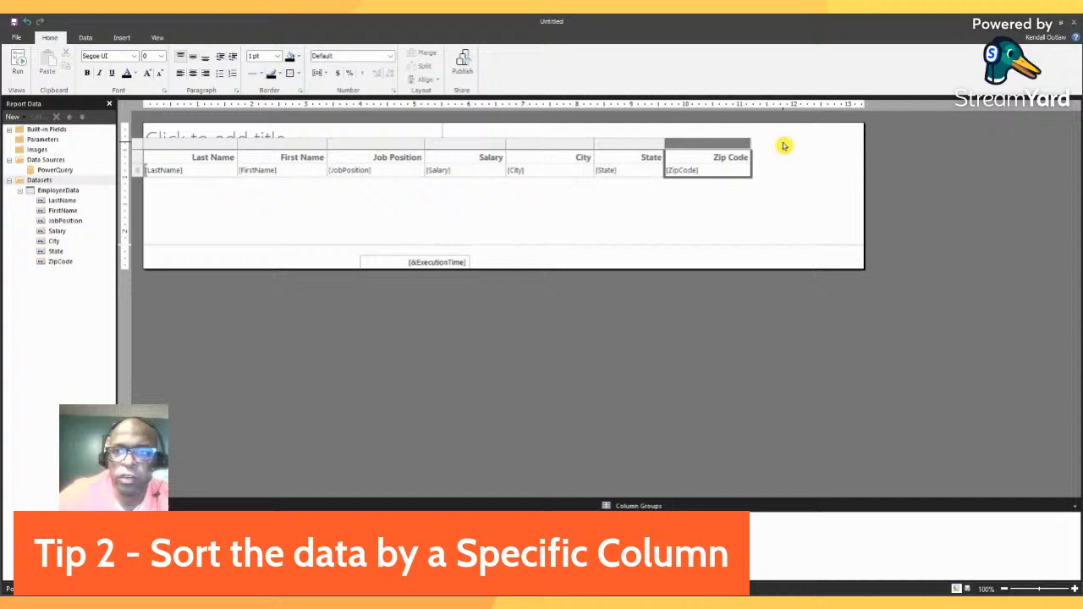
click(860, 164)
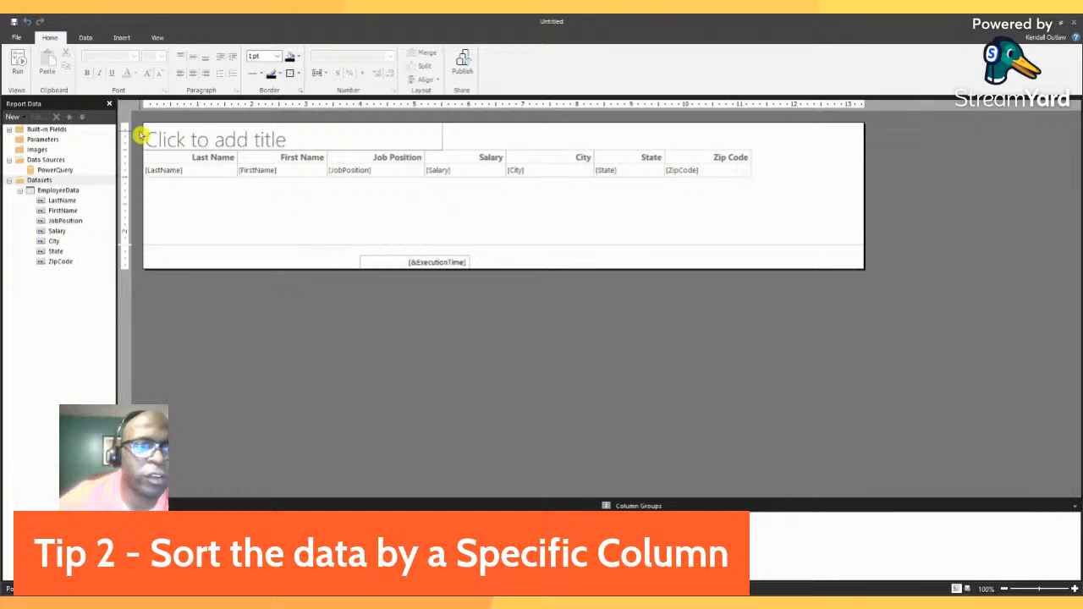
Select the table's detail row and run the report to check the employee rows, returning to the design view.
click(170, 170)
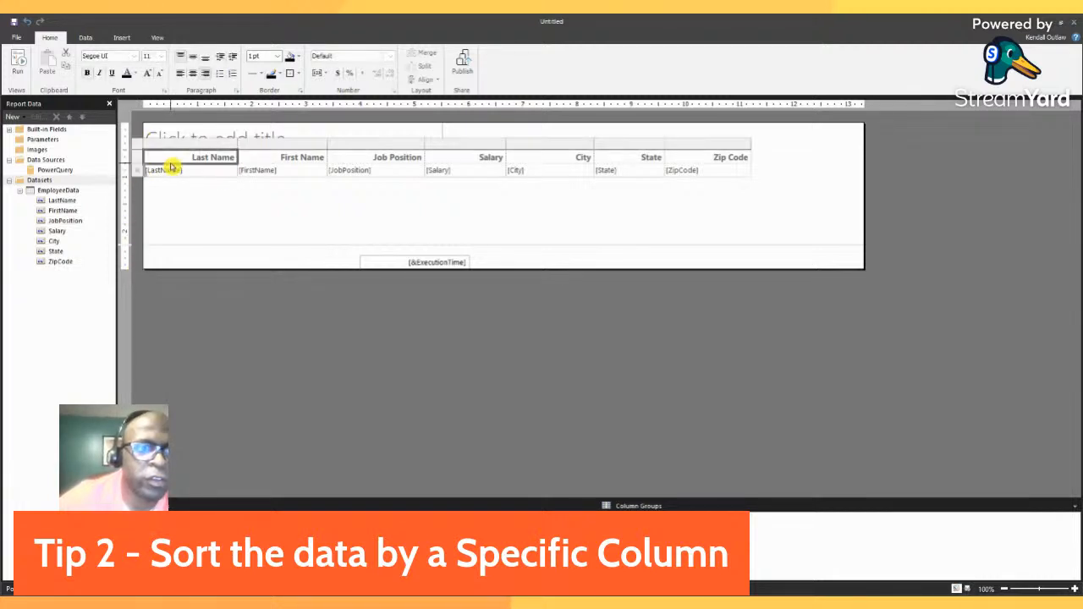
click(180, 155)
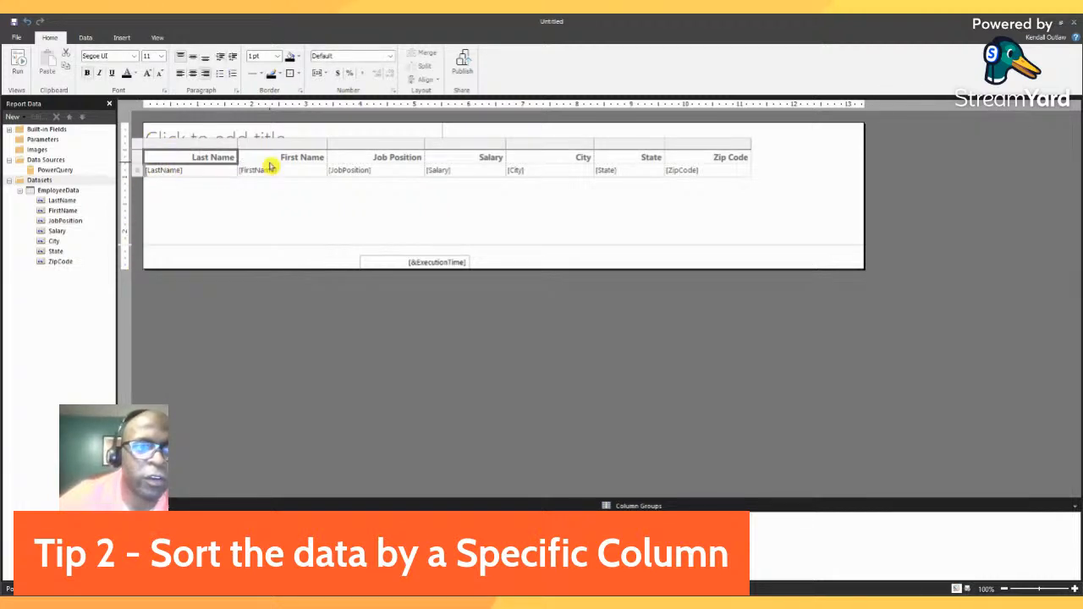
click(140, 176)
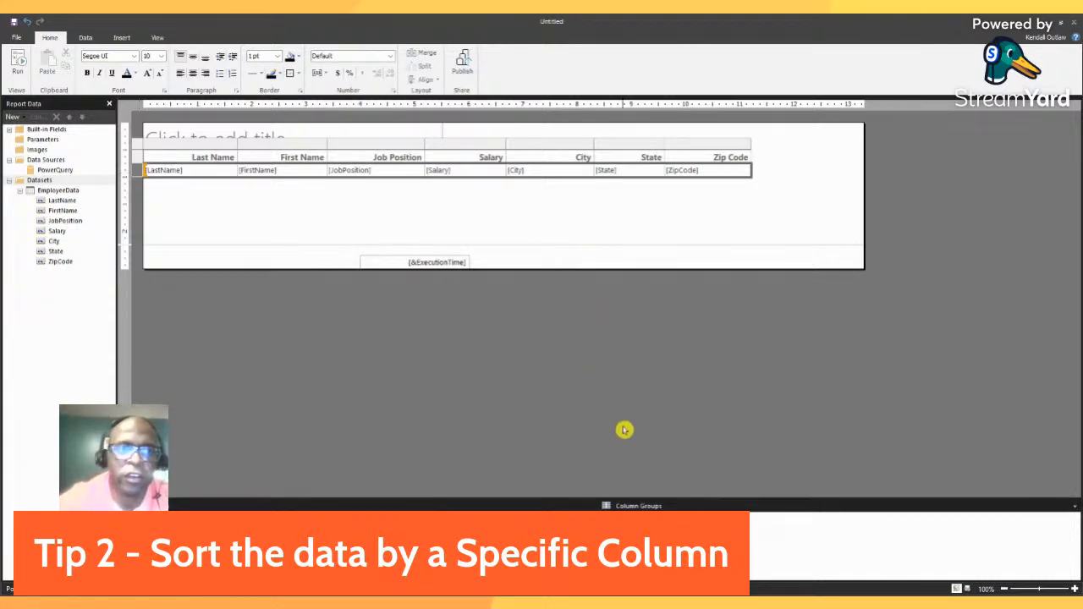
click(21, 73)
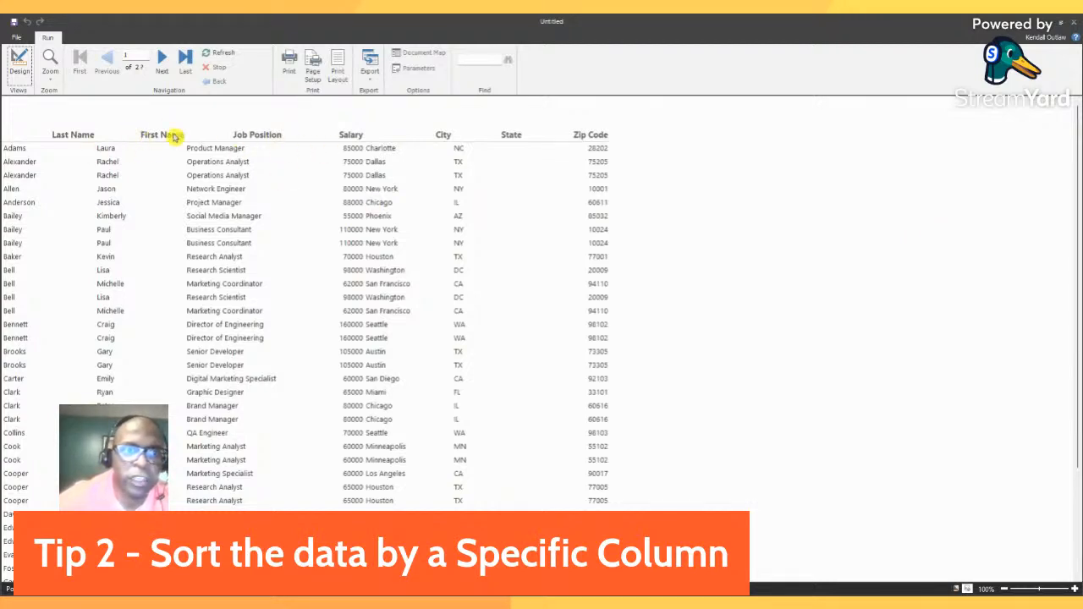
click(18, 67)
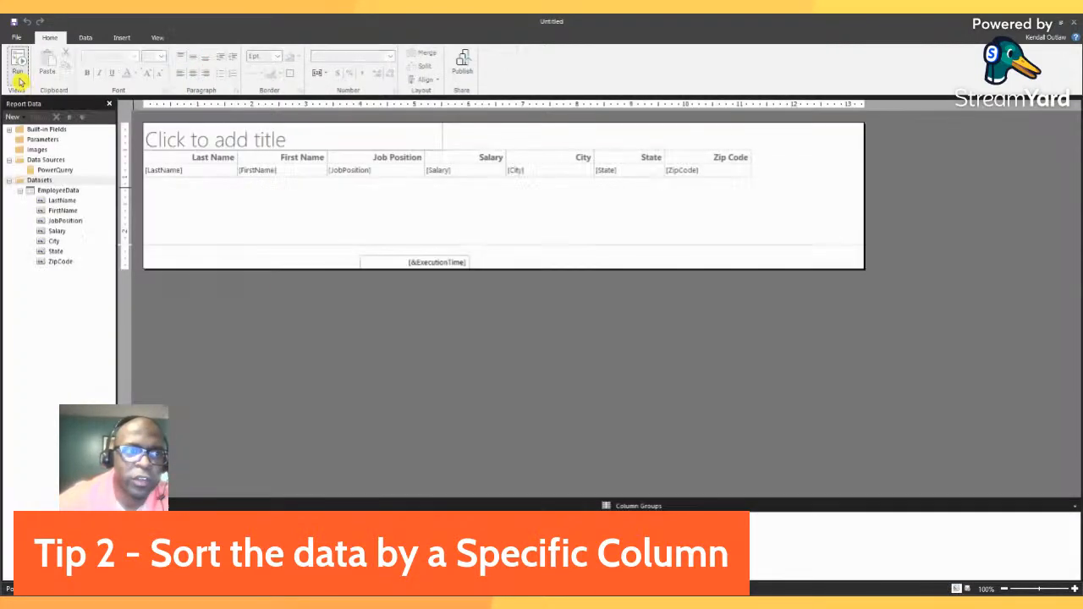
Center-align the text in all seven table columns, Last Name through Zip Code, and preview the report.
click(208, 158)
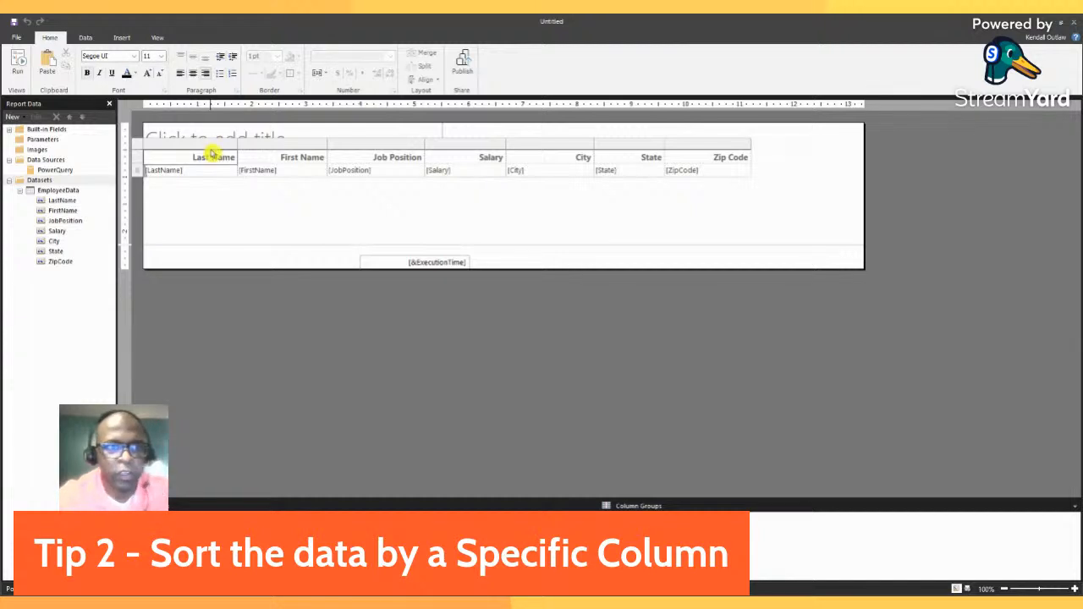
click(209, 144)
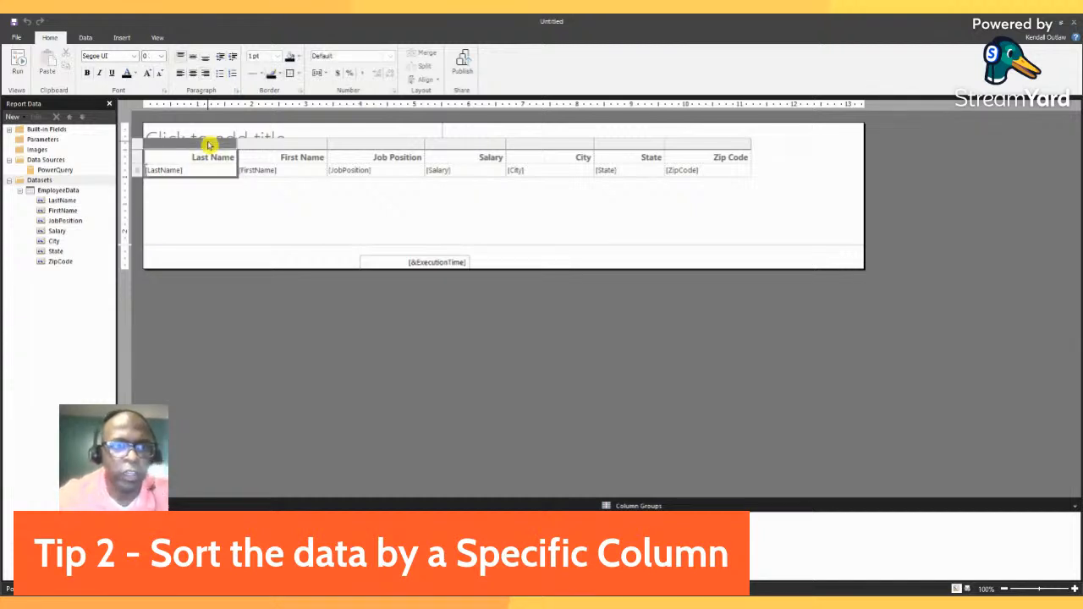
ctrl+click(300, 147)
ctrl+click(364, 148)
ctrl+click(464, 144)
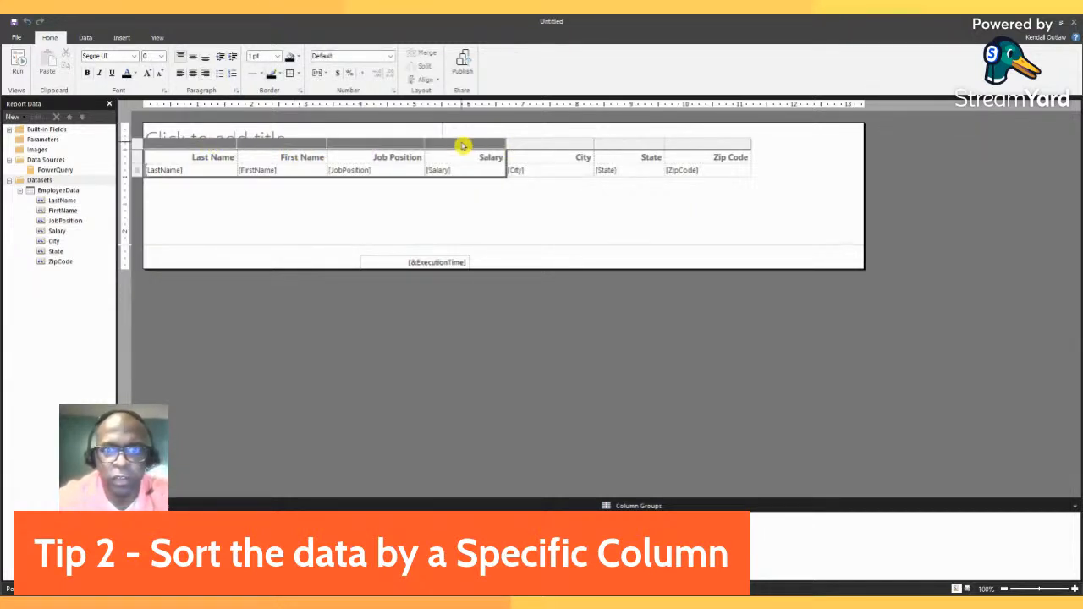
ctrl+click(557, 144)
ctrl+click(628, 145)
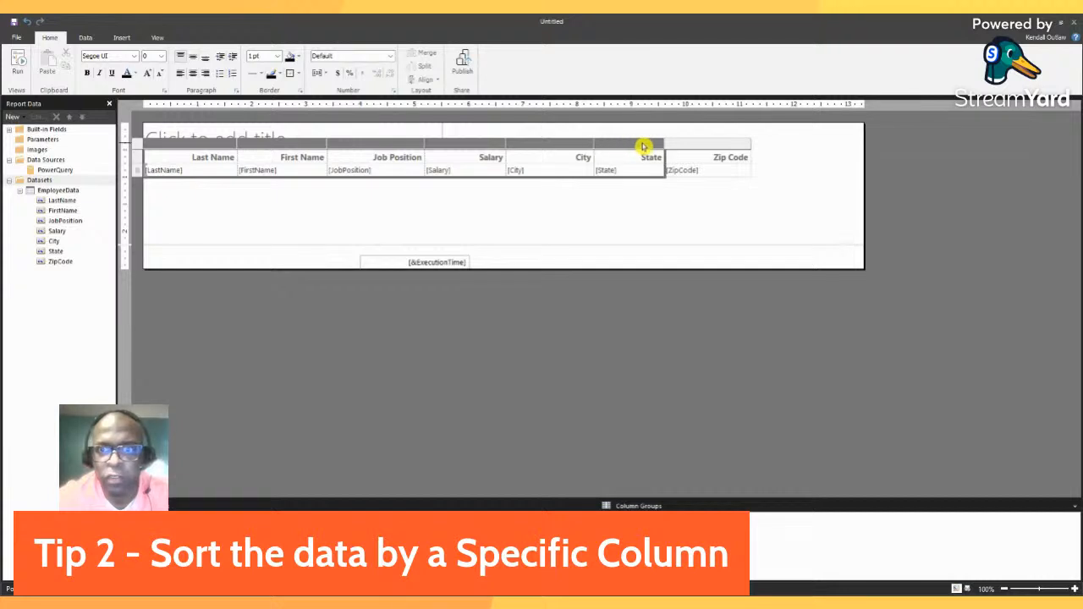
ctrl+click(693, 145)
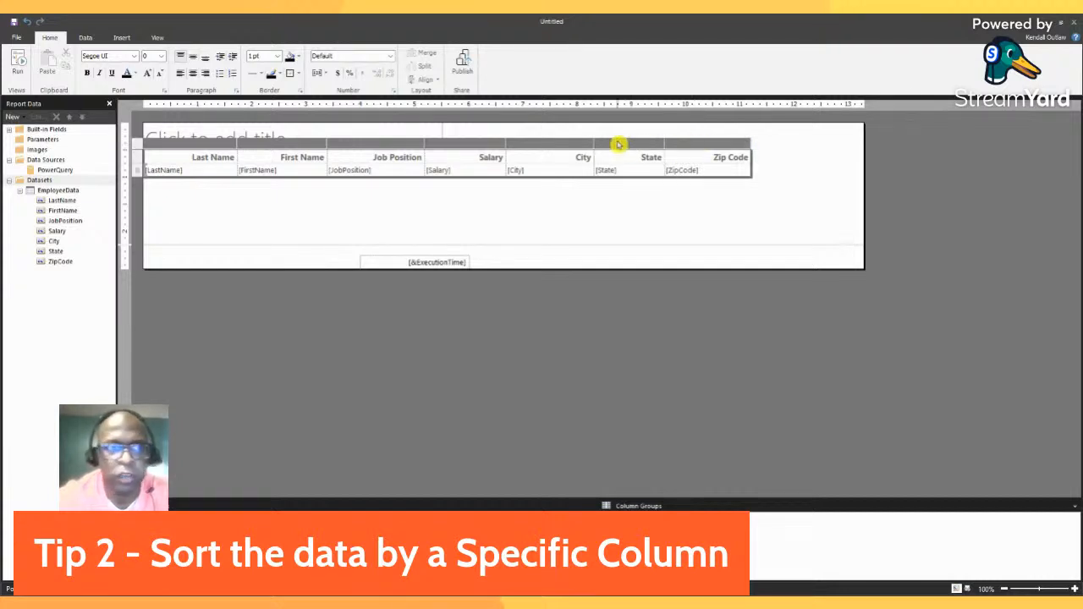
click(193, 77)
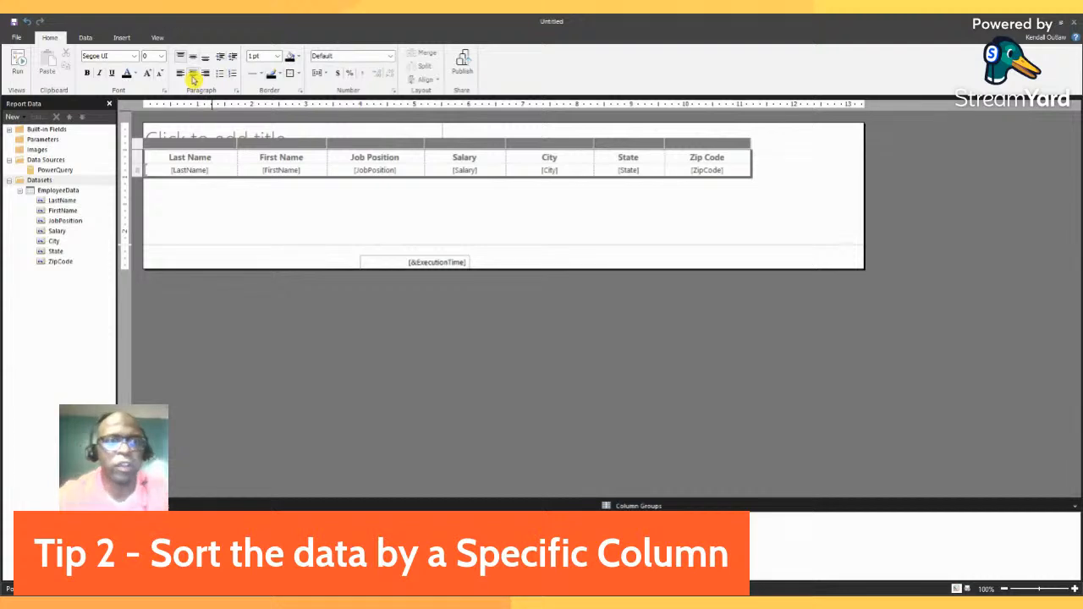
click(17, 64)
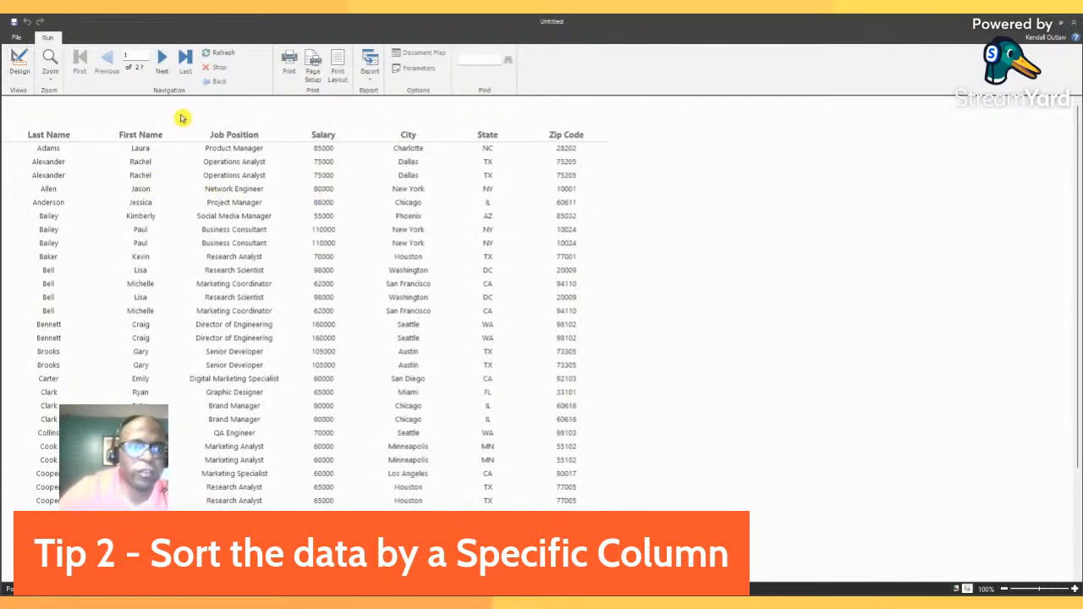
click(19, 72)
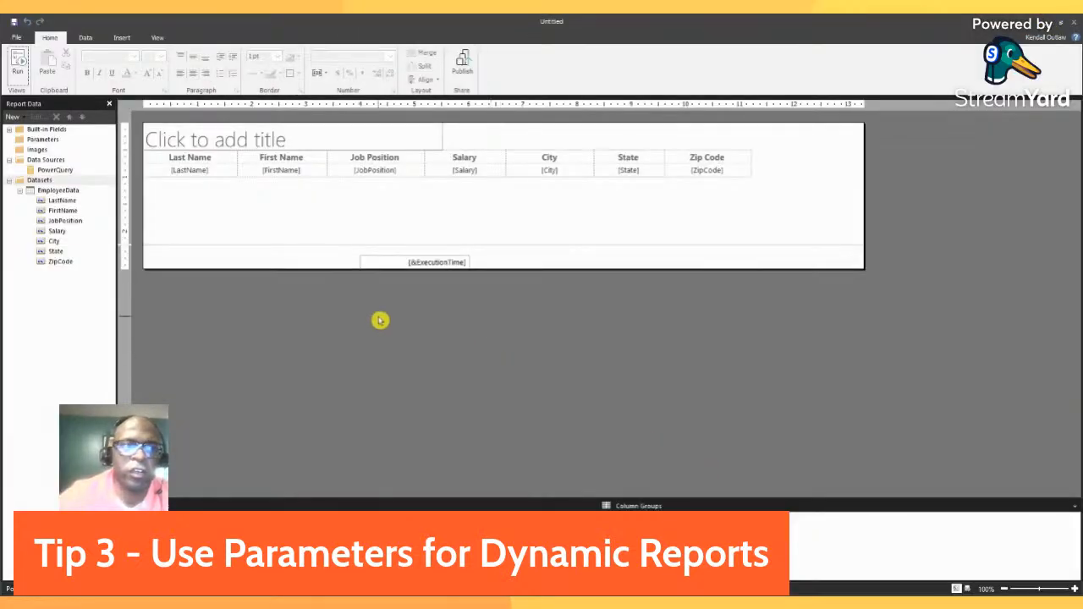
Add a report parameter named StateParameter.
click(87, 339)
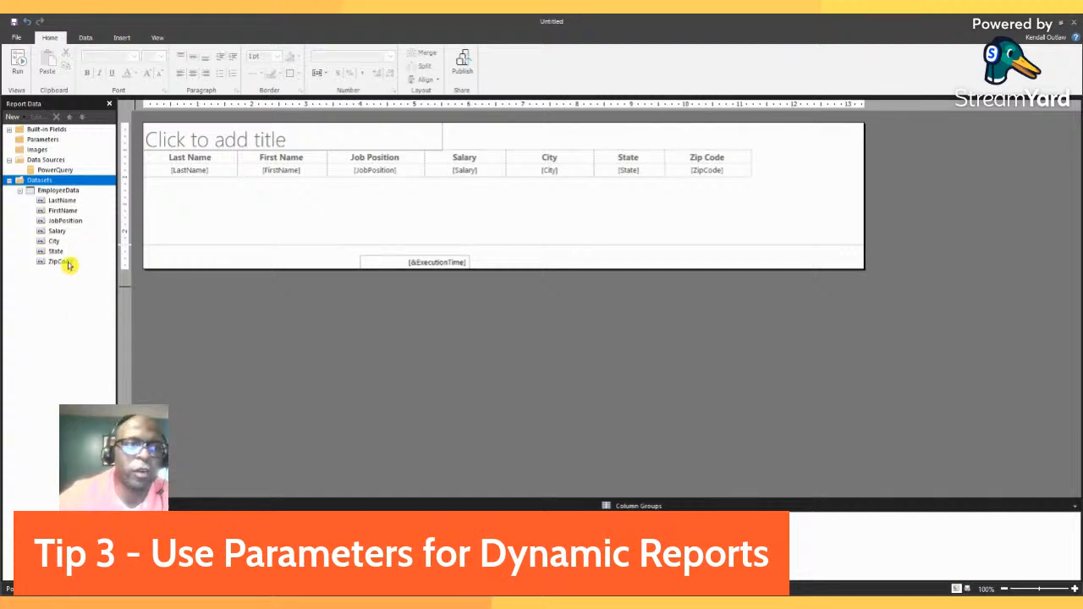
click(43, 140)
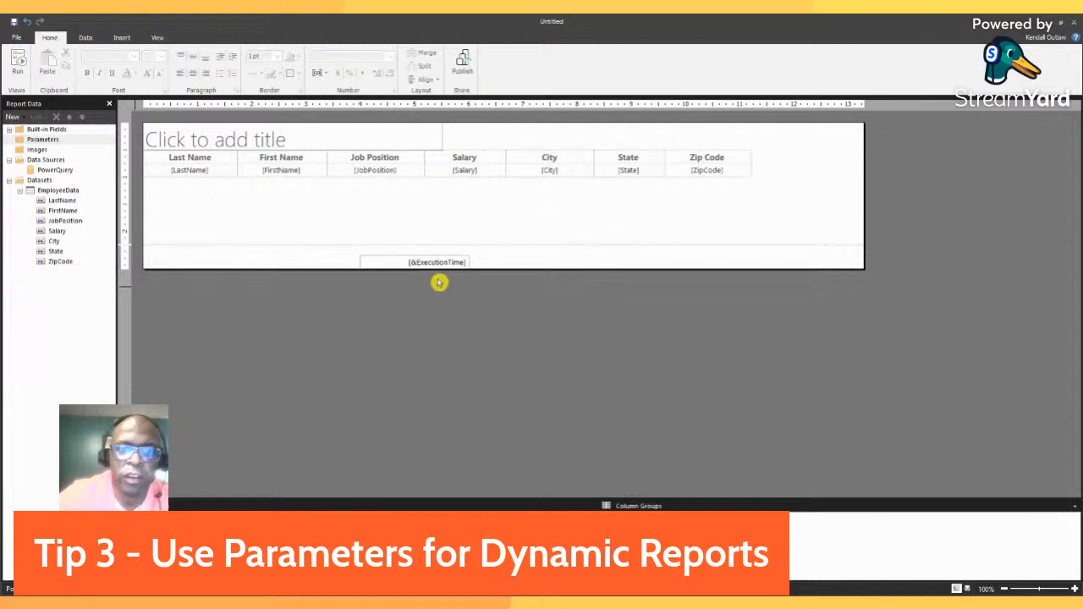
click(582, 466)
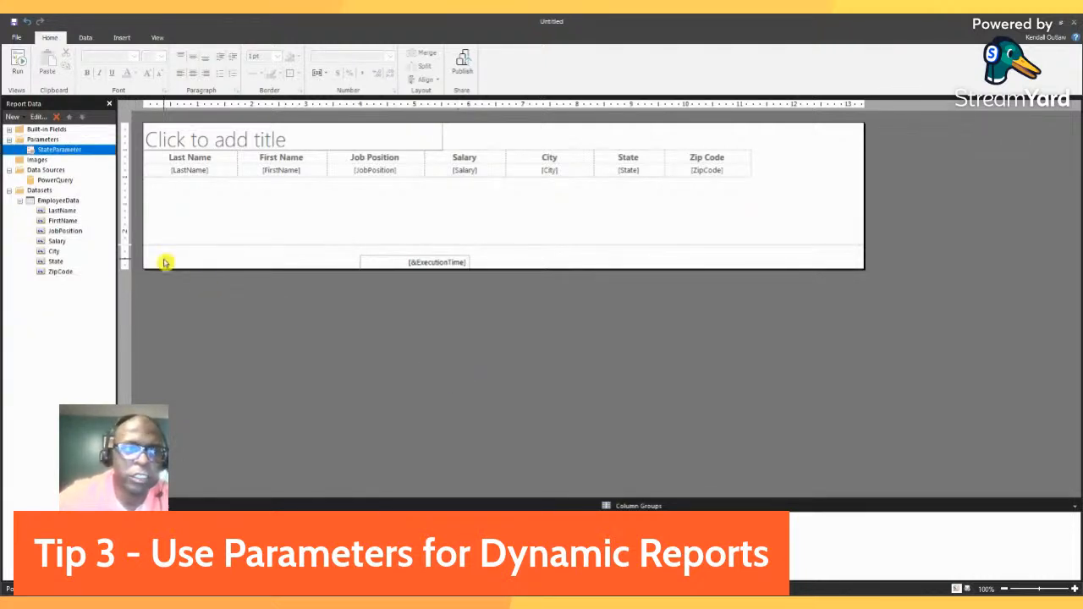
Add a dataset named State that contains a State field.
click(40, 192)
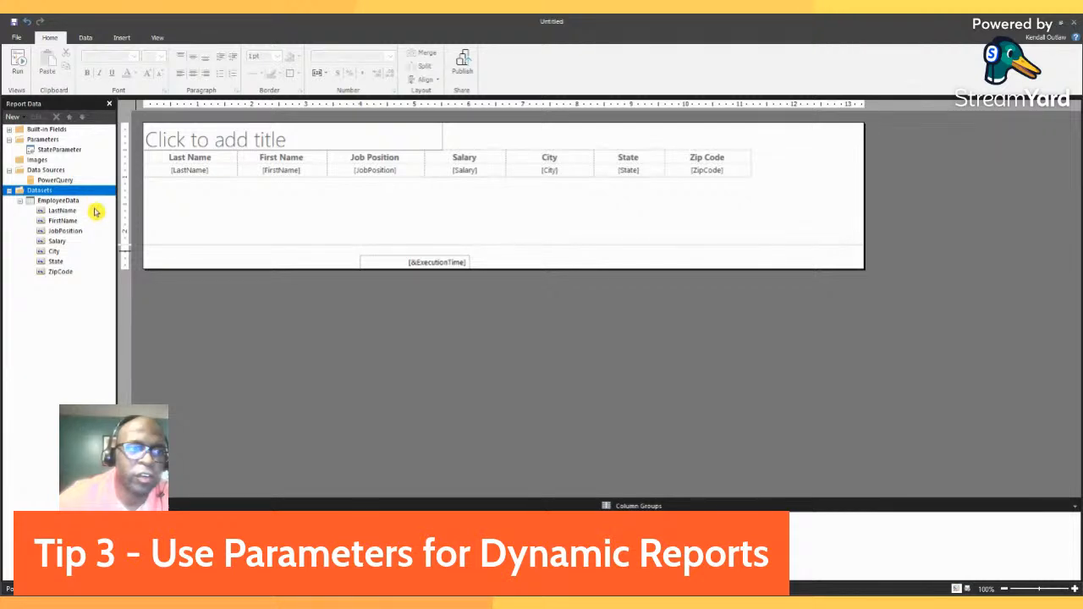
click(343, 218)
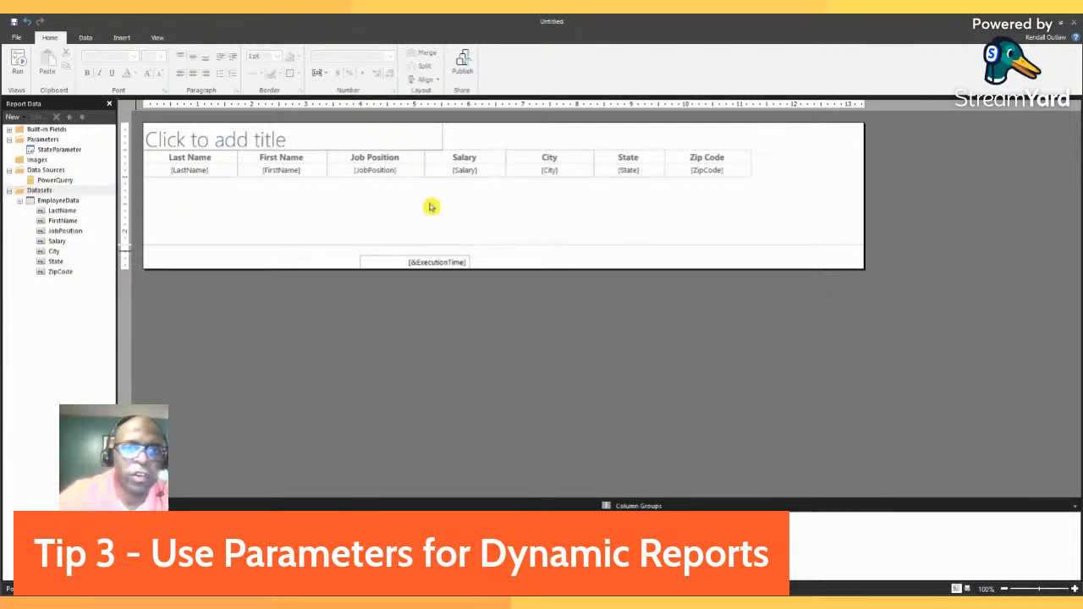
click(747, 133)
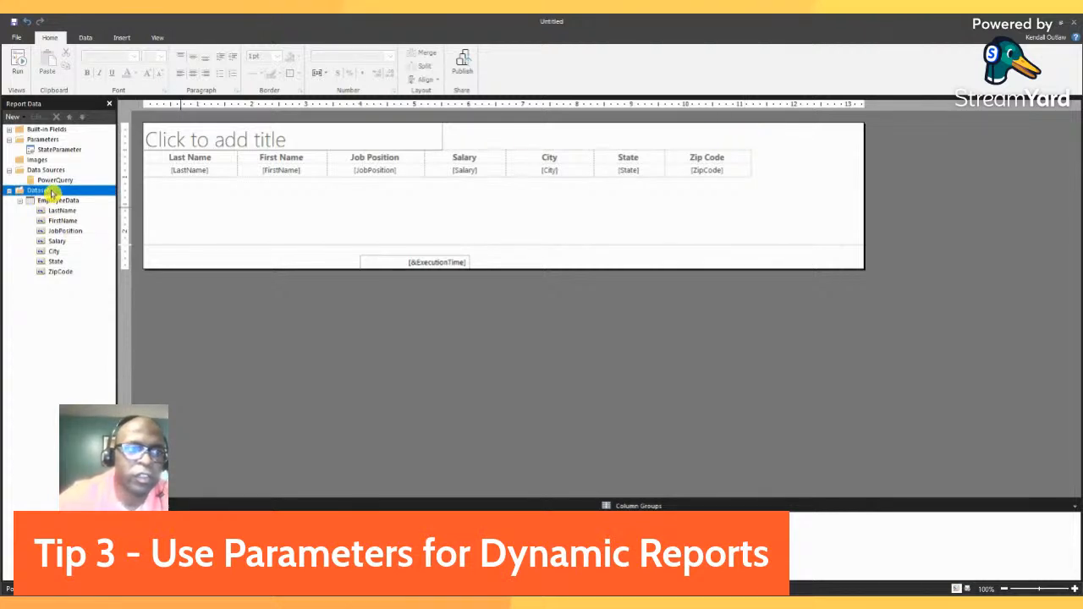
click(113, 199)
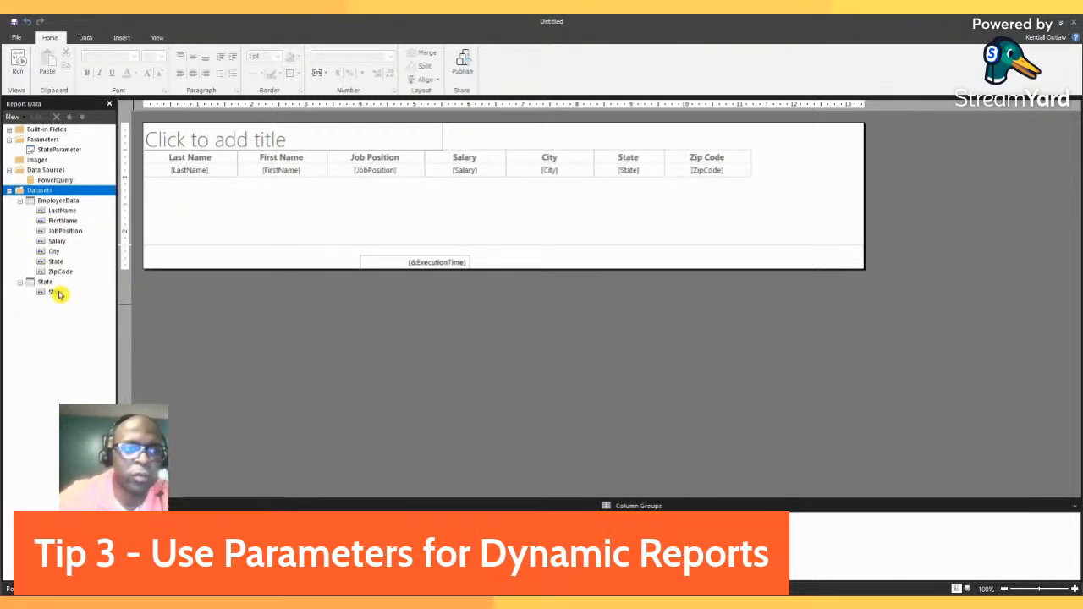
Inspect the new State dataset and delete it from the report's datasets.
click(54, 292)
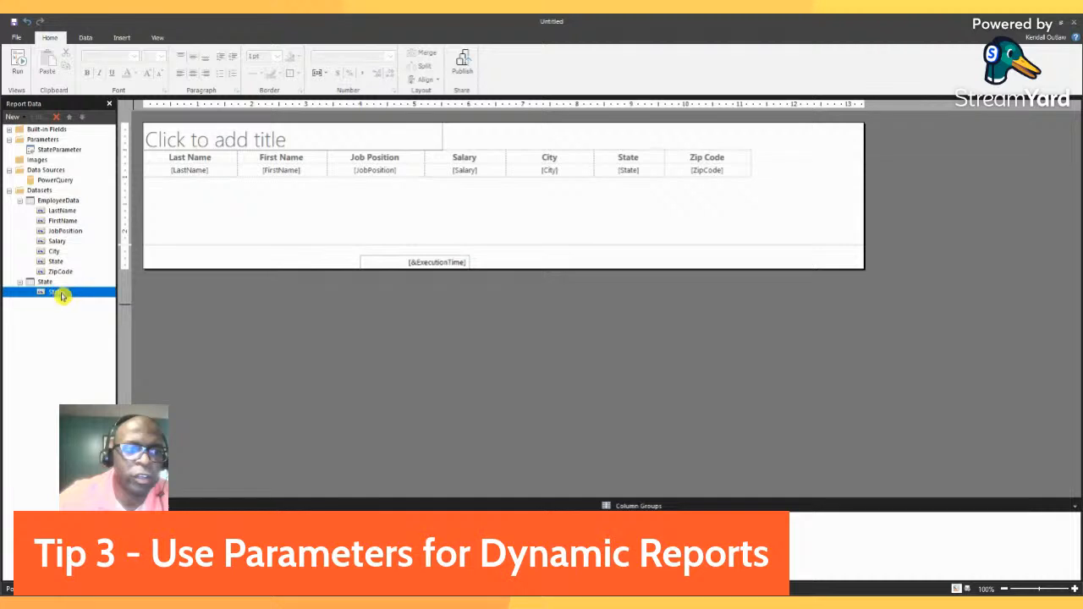
click(95, 319)
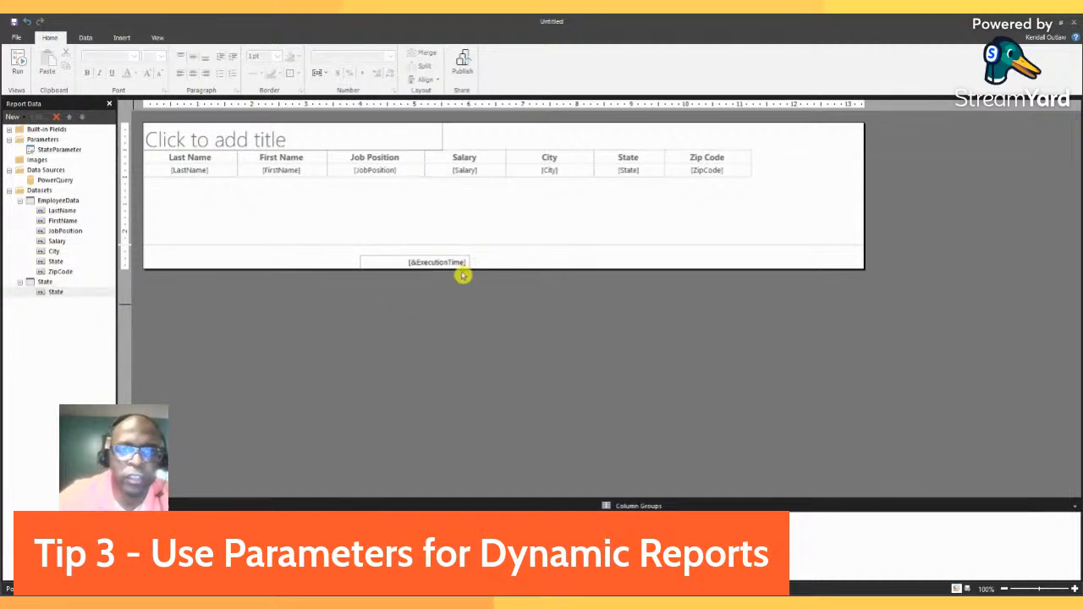
click(687, 471)
click(49, 284)
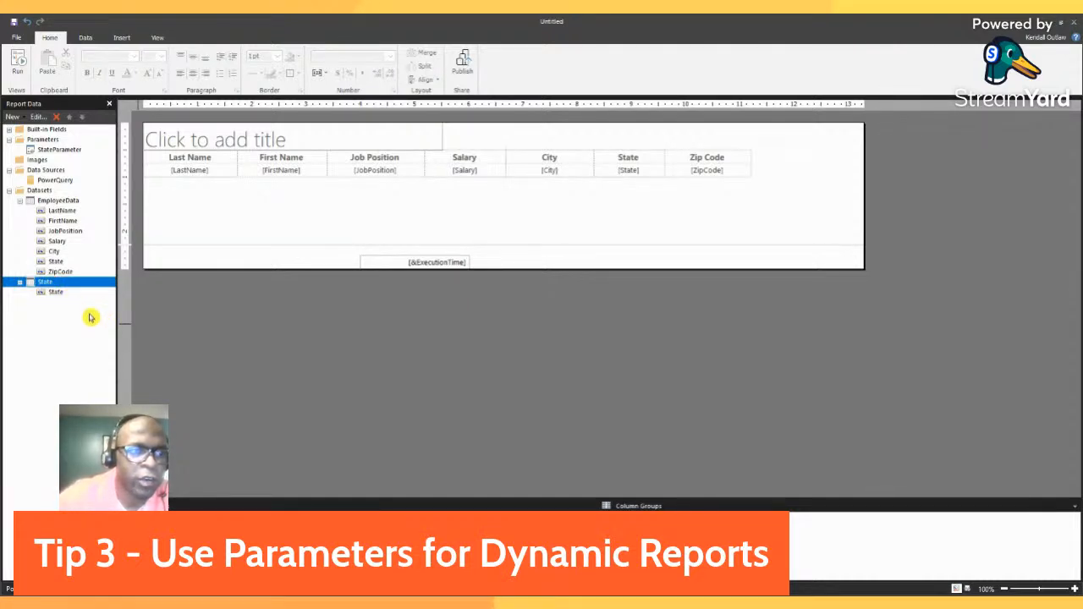
click(447, 365)
click(515, 355)
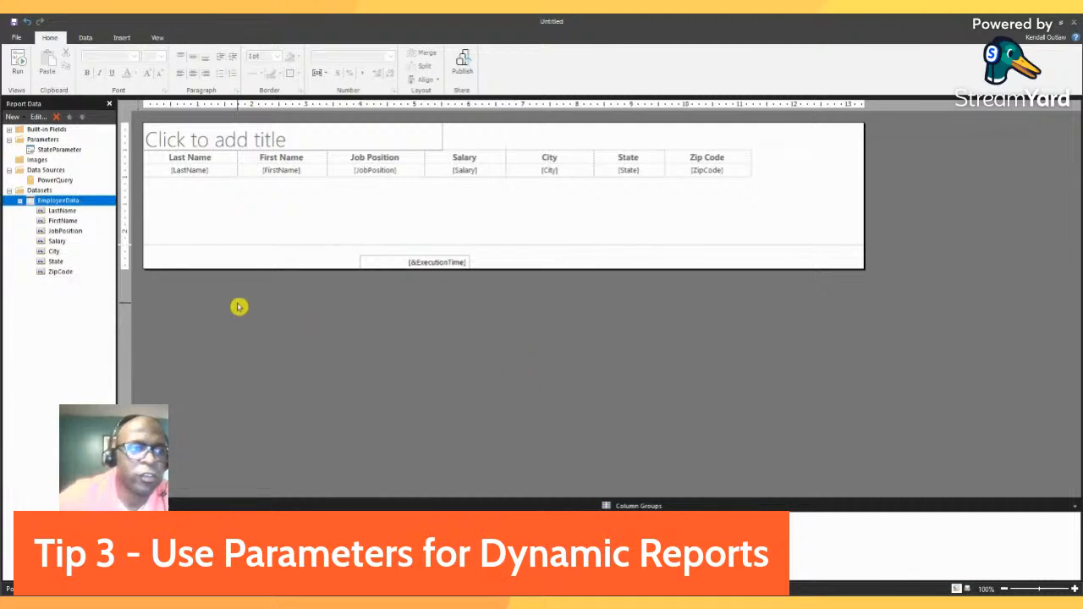
Create the State dataset again with its State field.
click(42, 190)
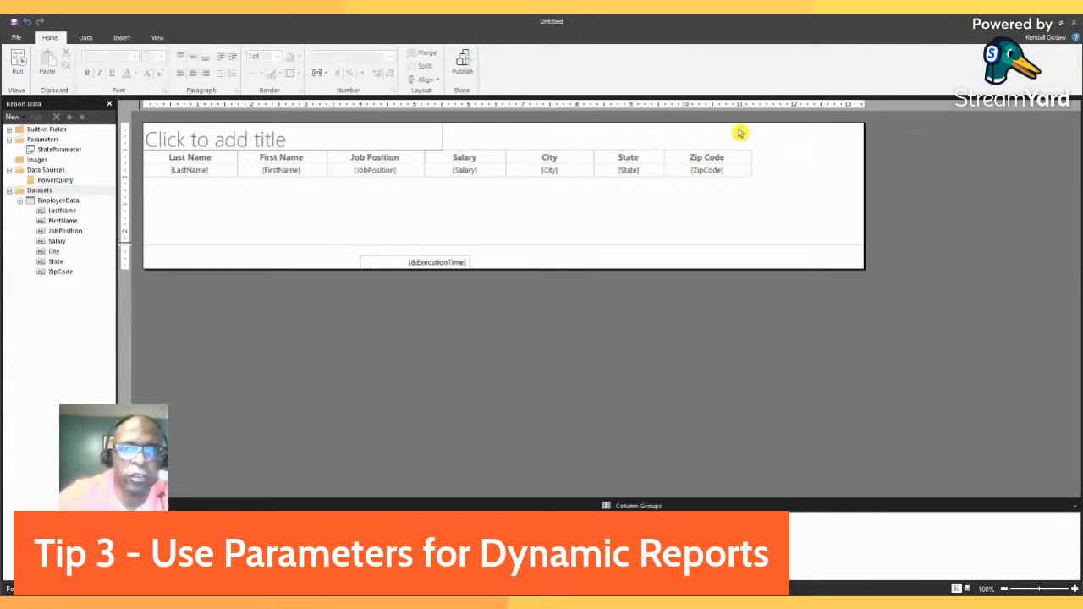
click(52, 201)
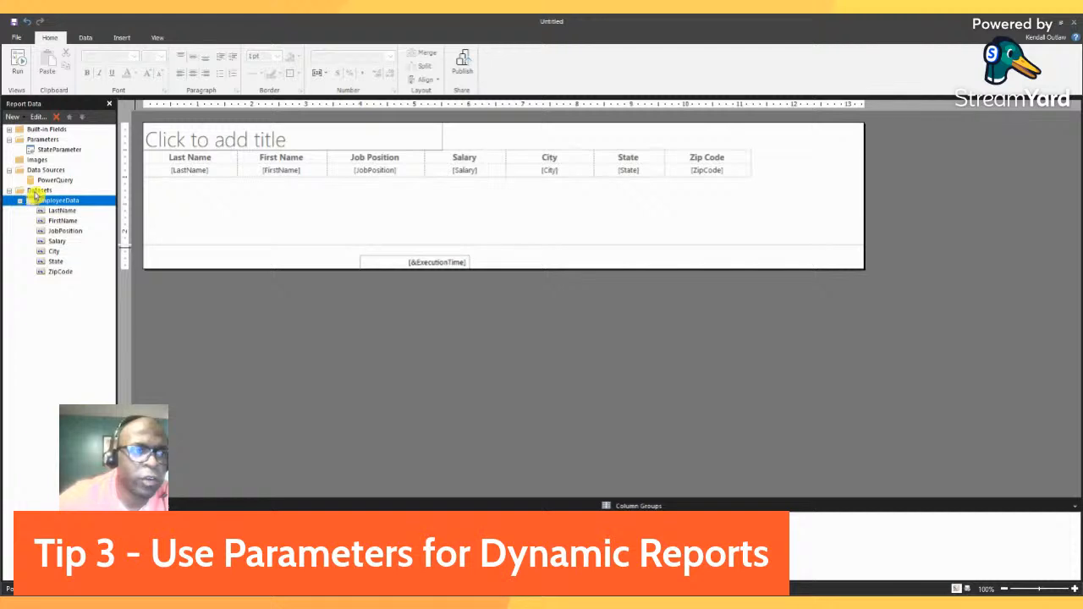
click(36, 194)
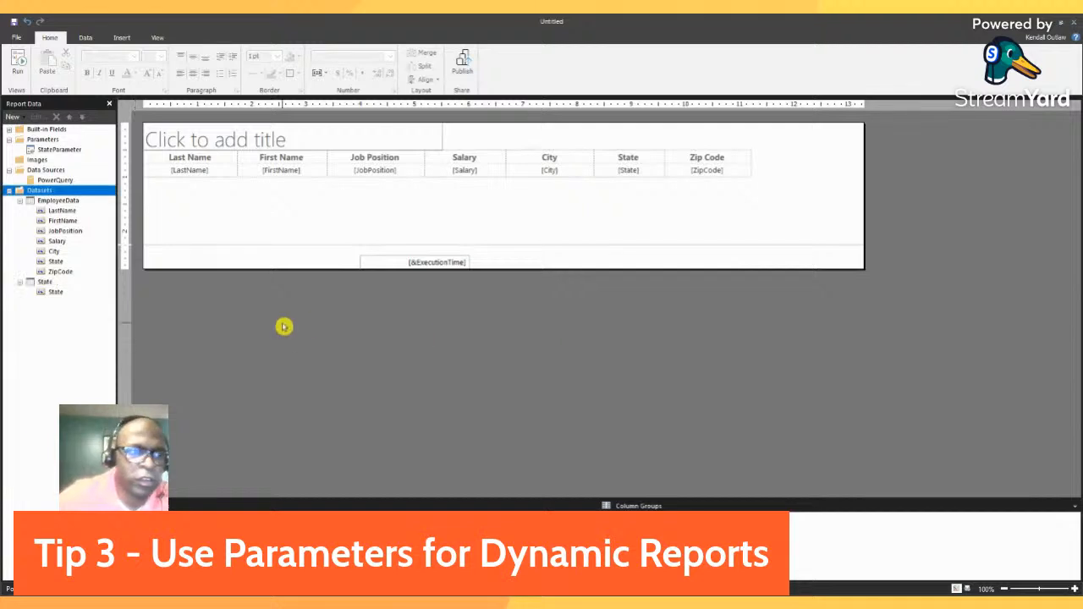
click(55, 292)
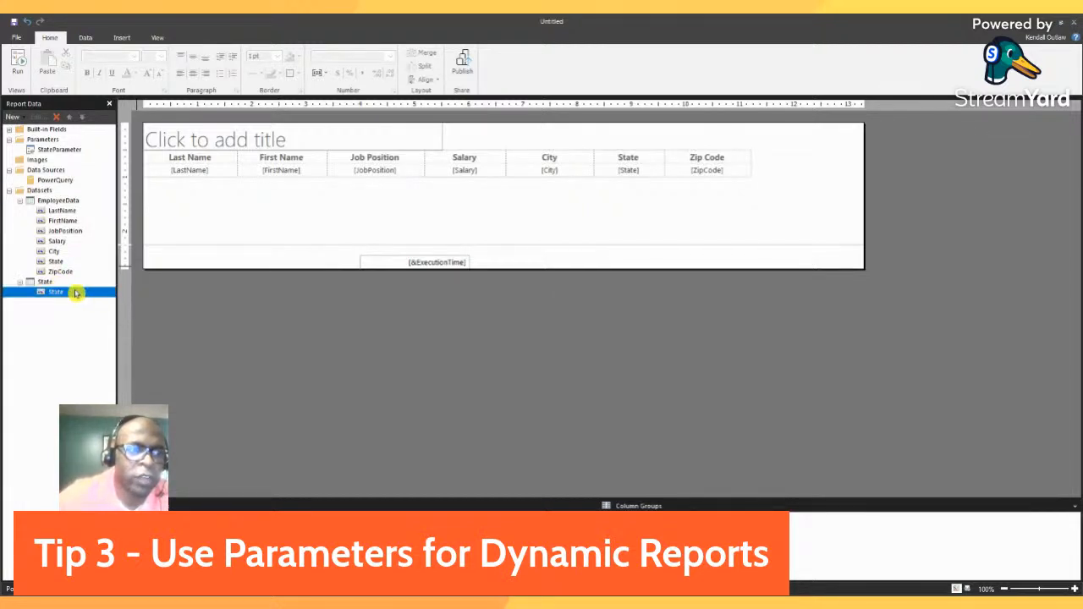
Set StateParameter to take its available values from the State dataset.
click(79, 151)
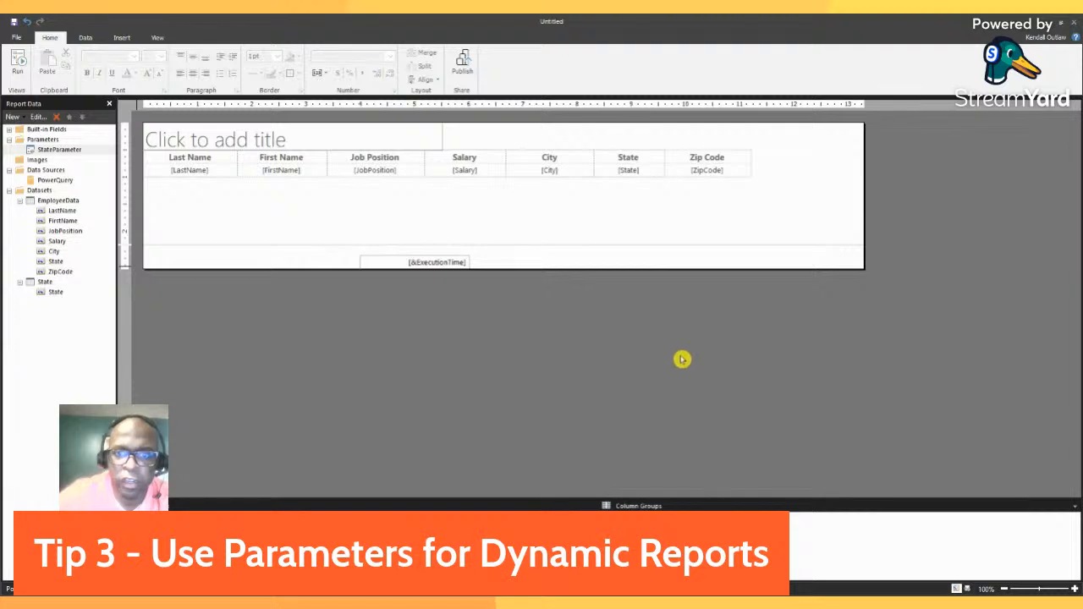
click(632, 428)
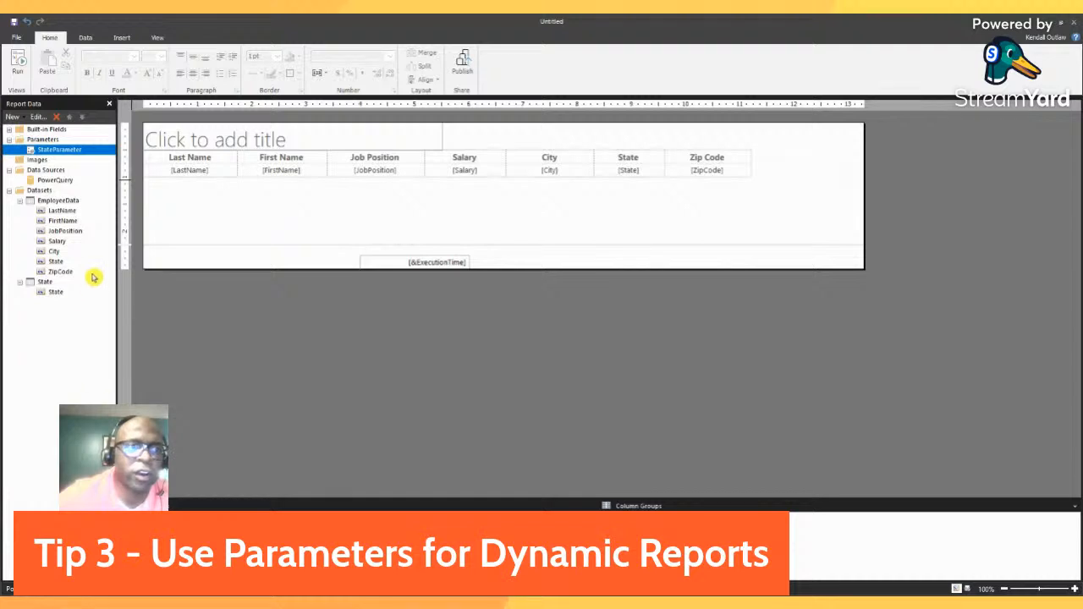
Run the report with FL as the selected state to test the parameter, and return to the design view.
click(19, 78)
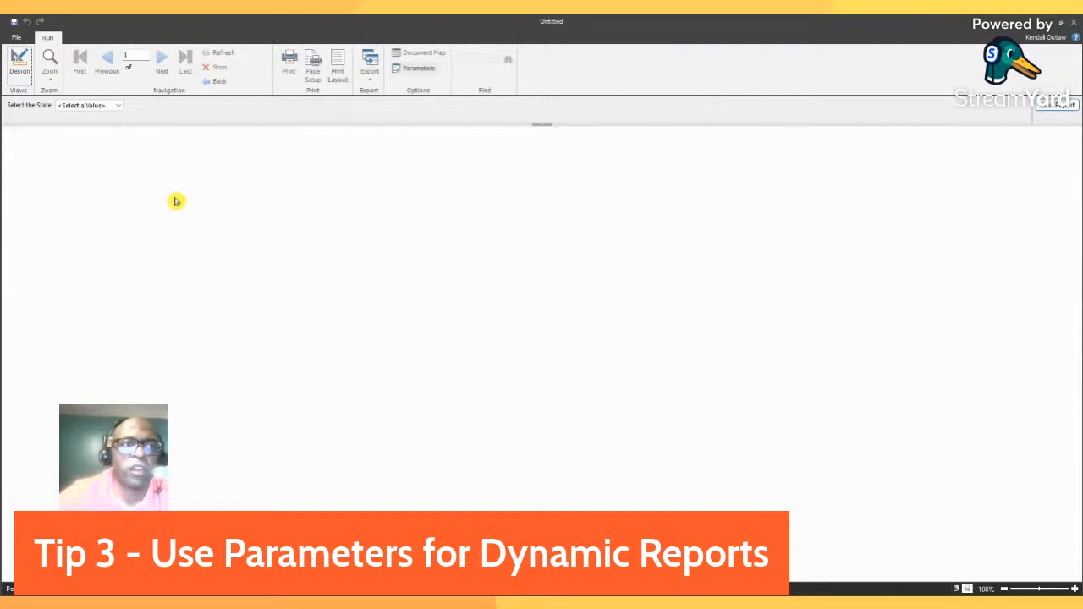
click(120, 109)
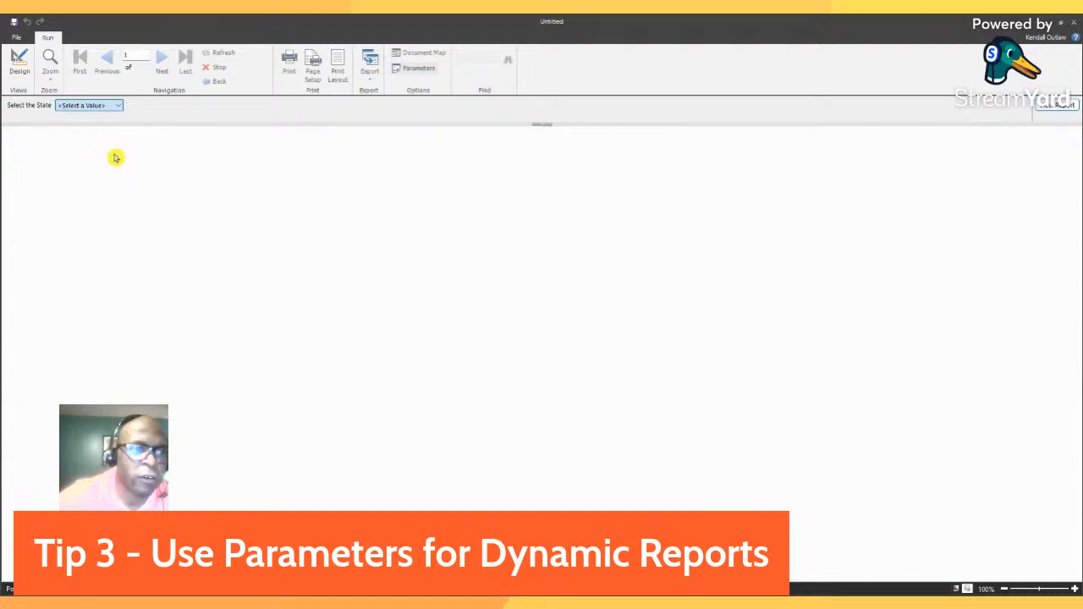
text(FL)
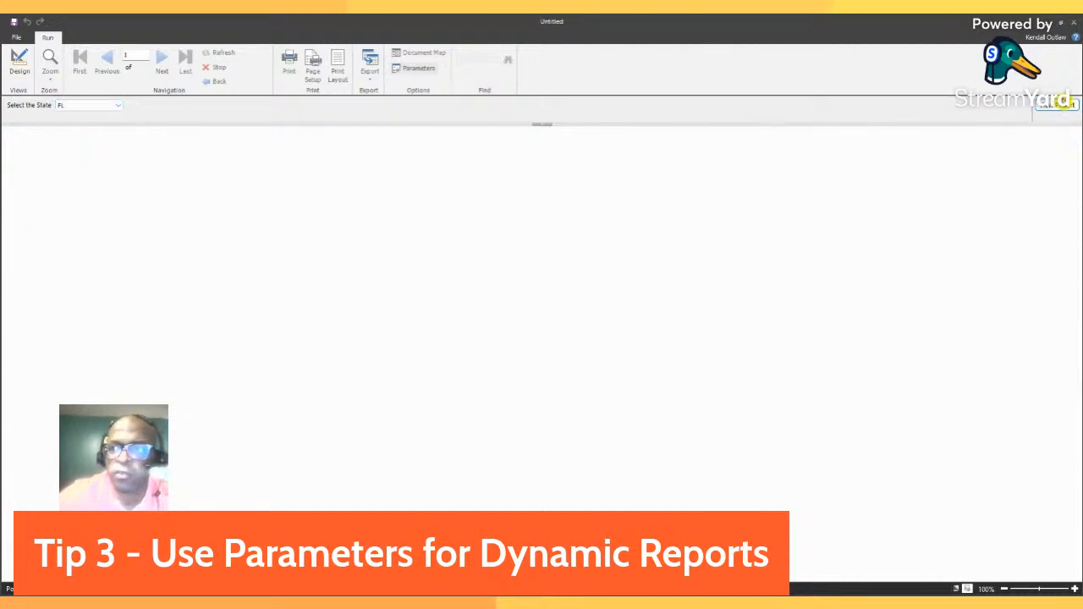
click(1056, 105)
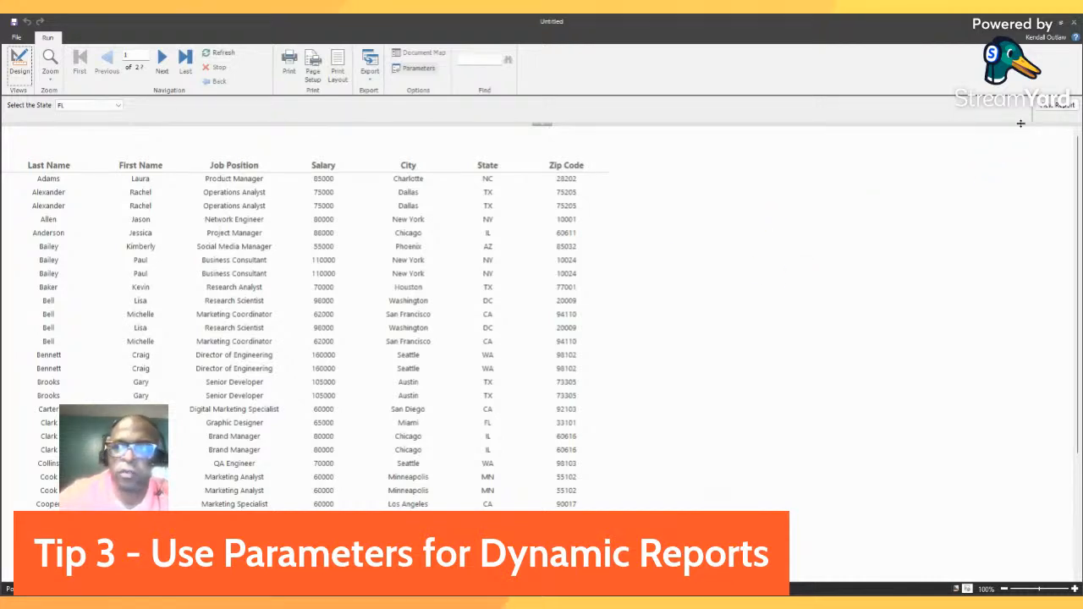
click(21, 74)
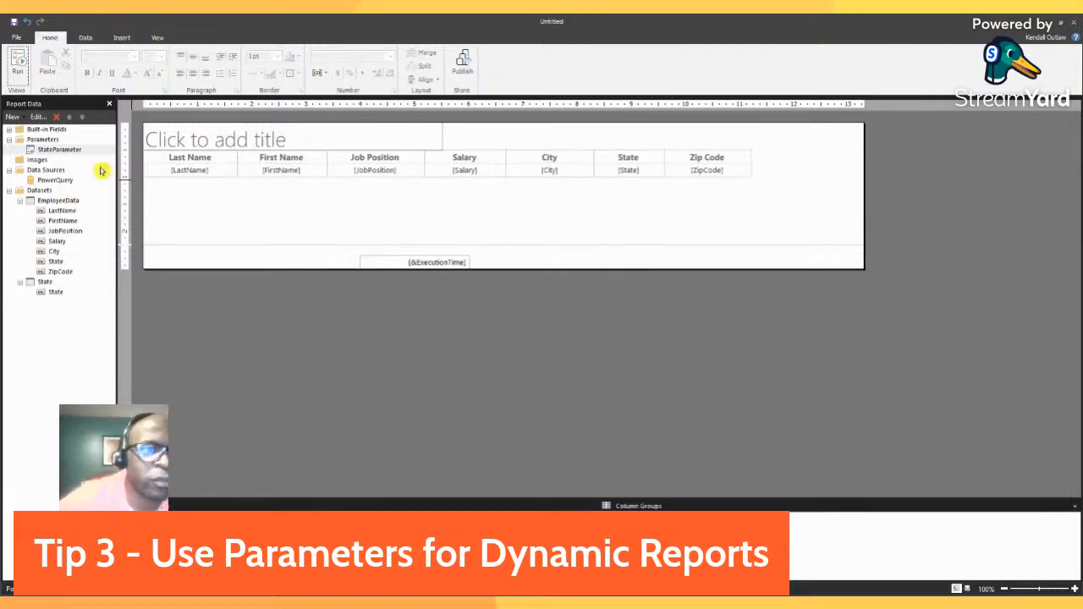
Filter the EmployeeData dataset so its State field matches StateParameter.
click(73, 202)
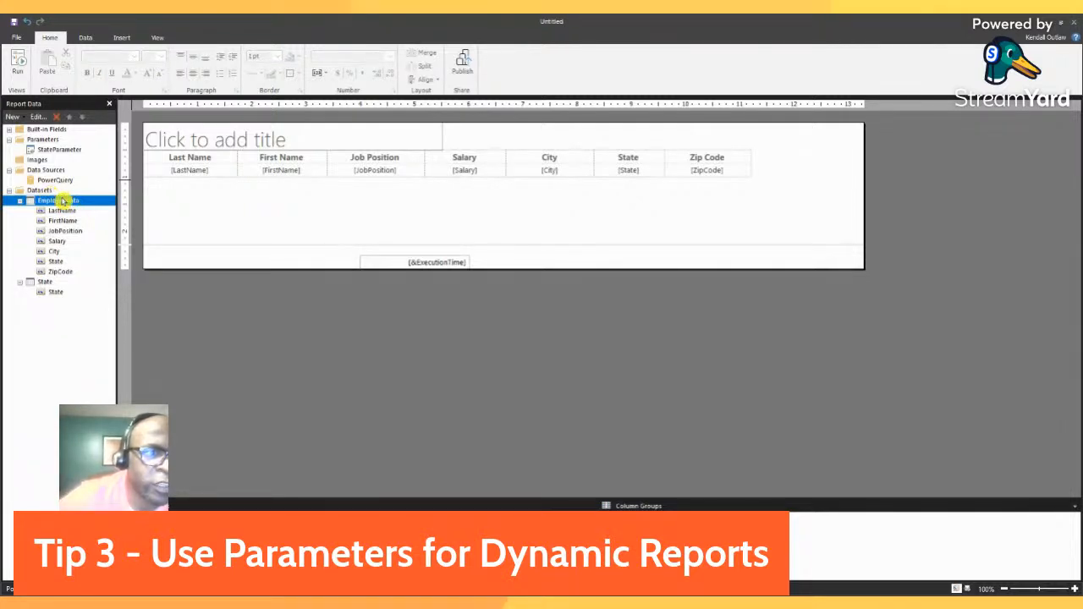
click(158, 256)
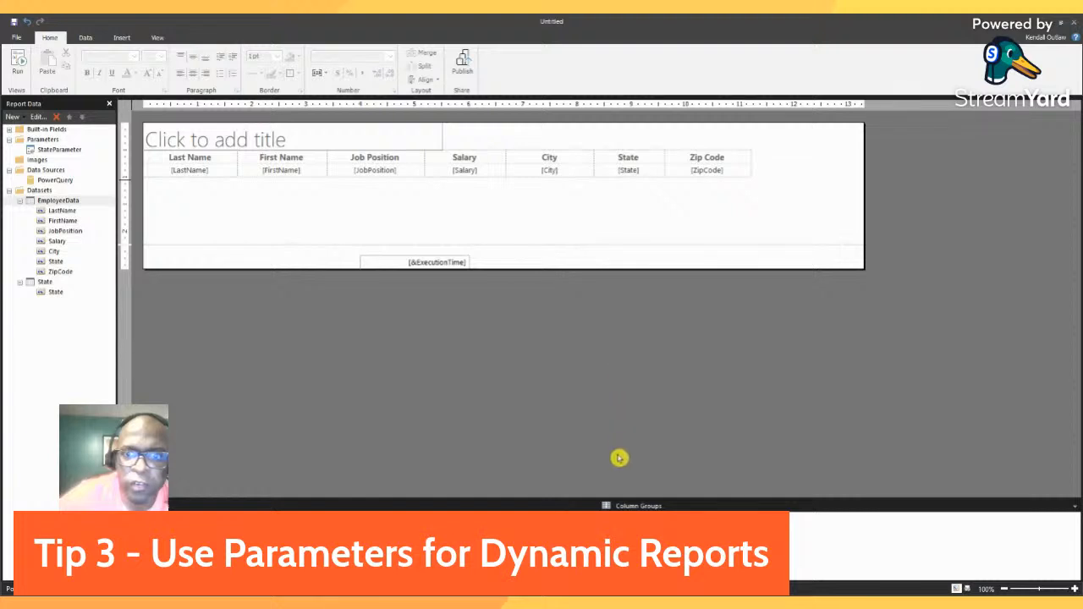
click(675, 473)
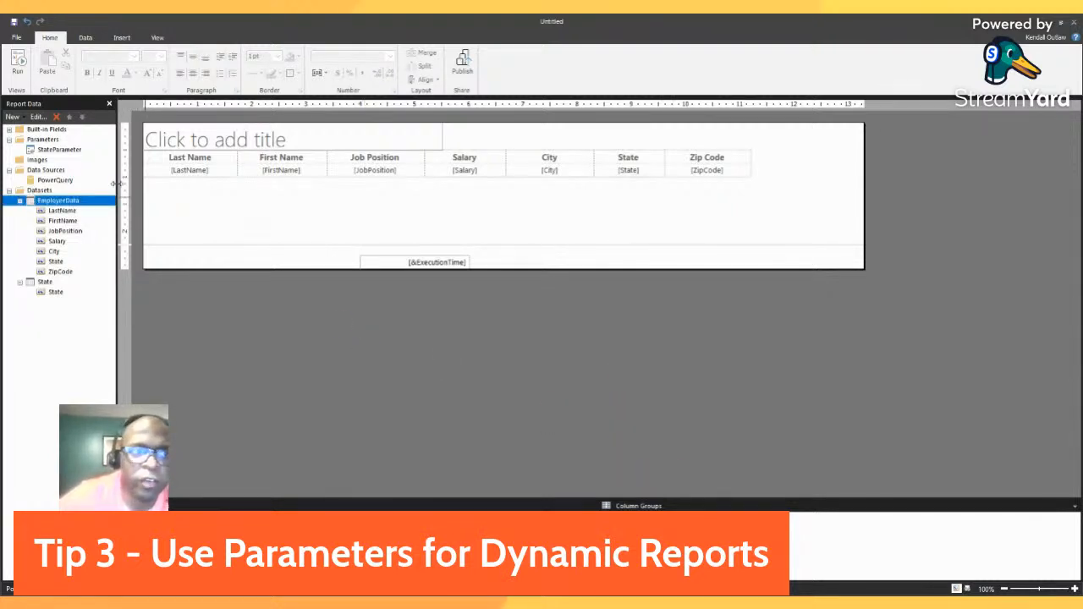
Run the filtered report for the state FL.
click(17, 73)
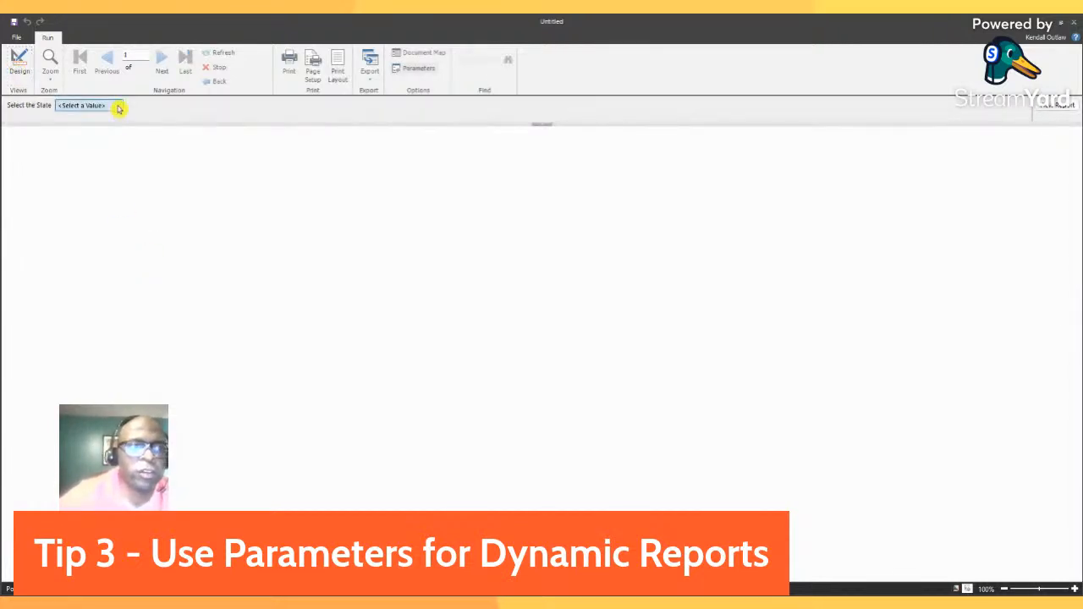
click(99, 156)
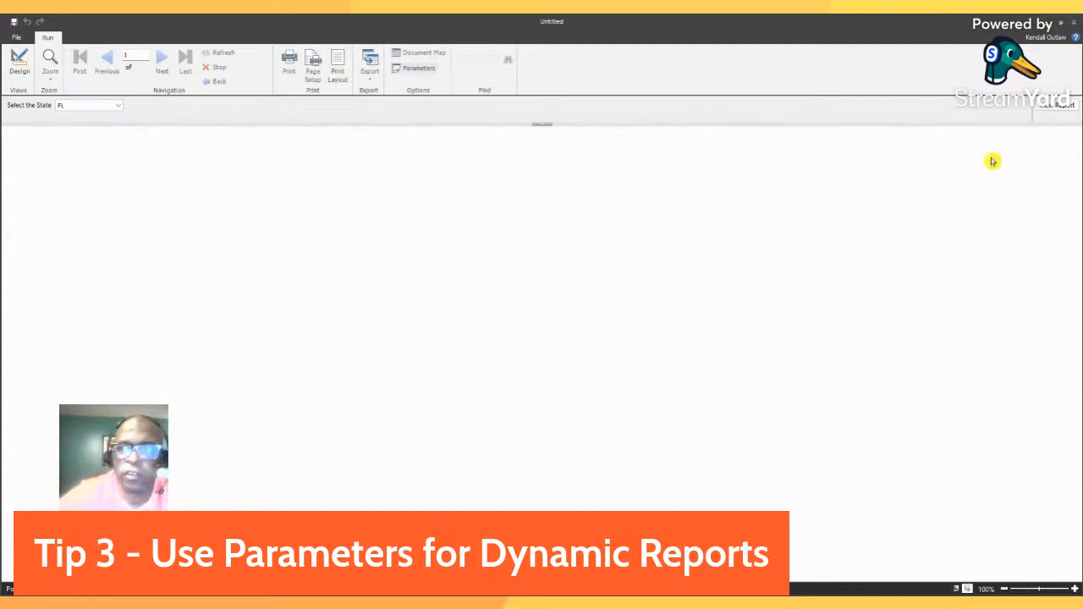
click(1055, 109)
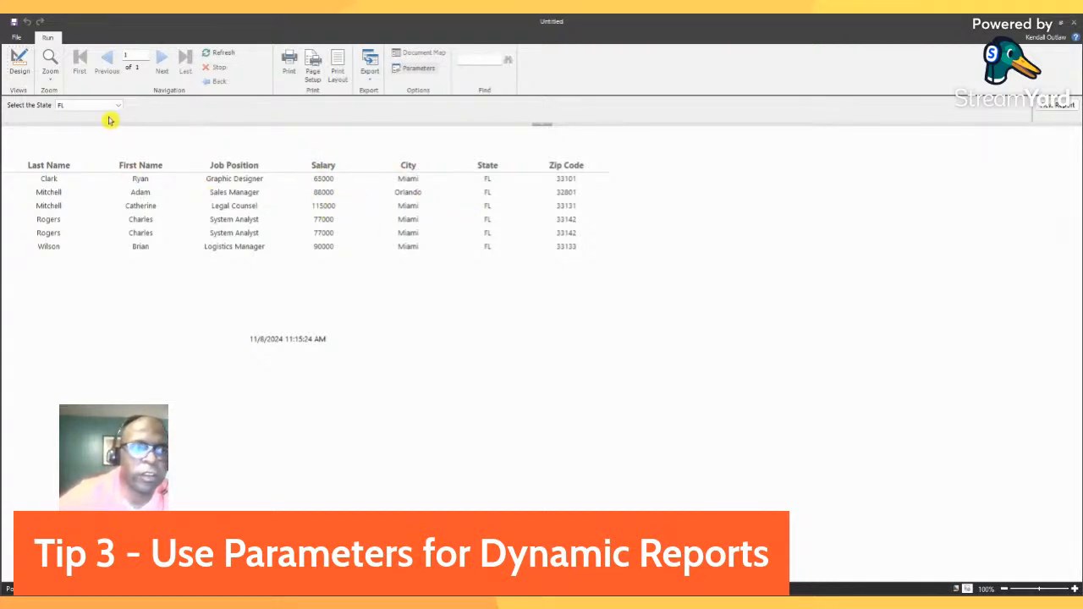
View the report again with the state changed to NC, and return to the design view.
click(99, 195)
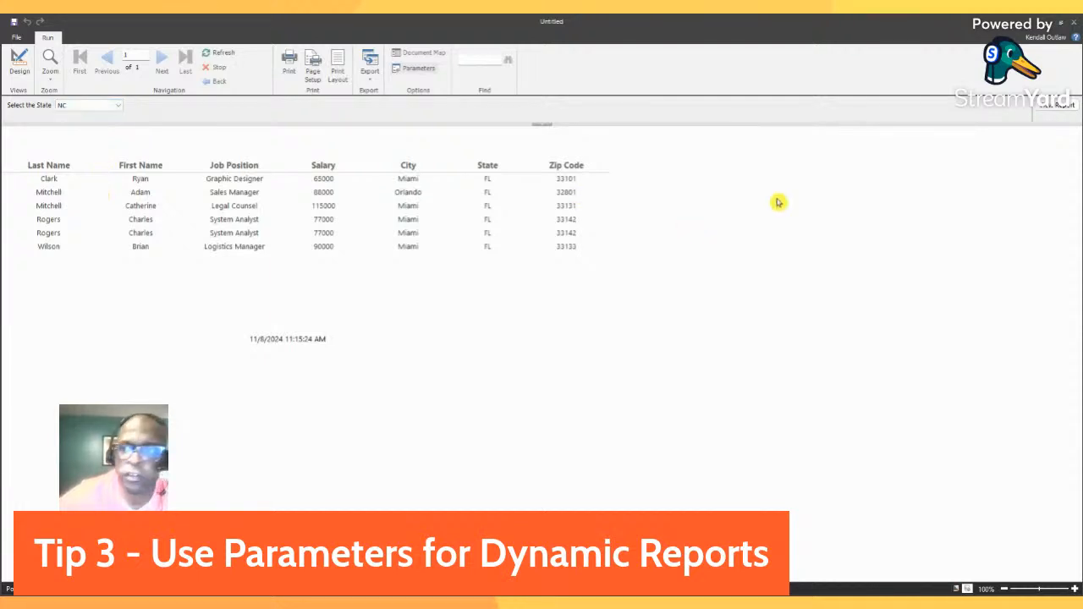
click(1053, 103)
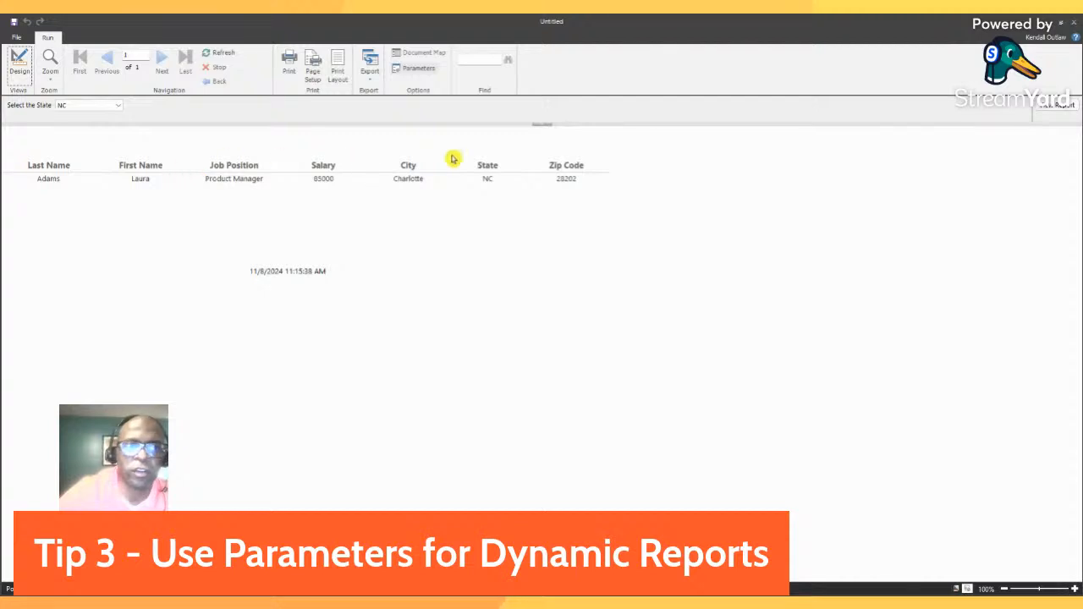
click(20, 73)
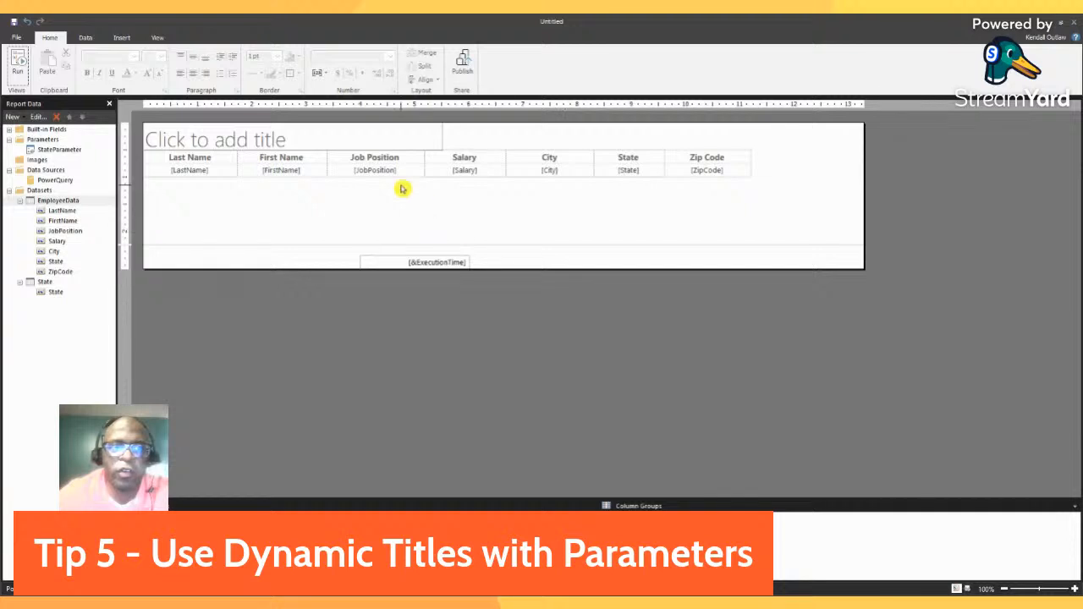
Delete the placeholder title text box above the employee table.
click(479, 138)
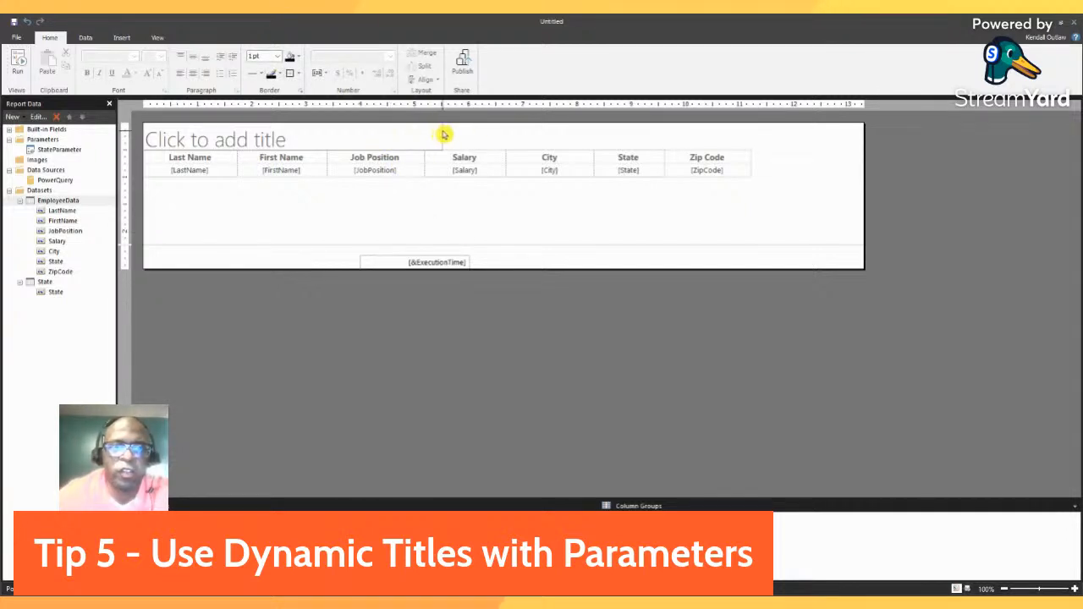
click(441, 135)
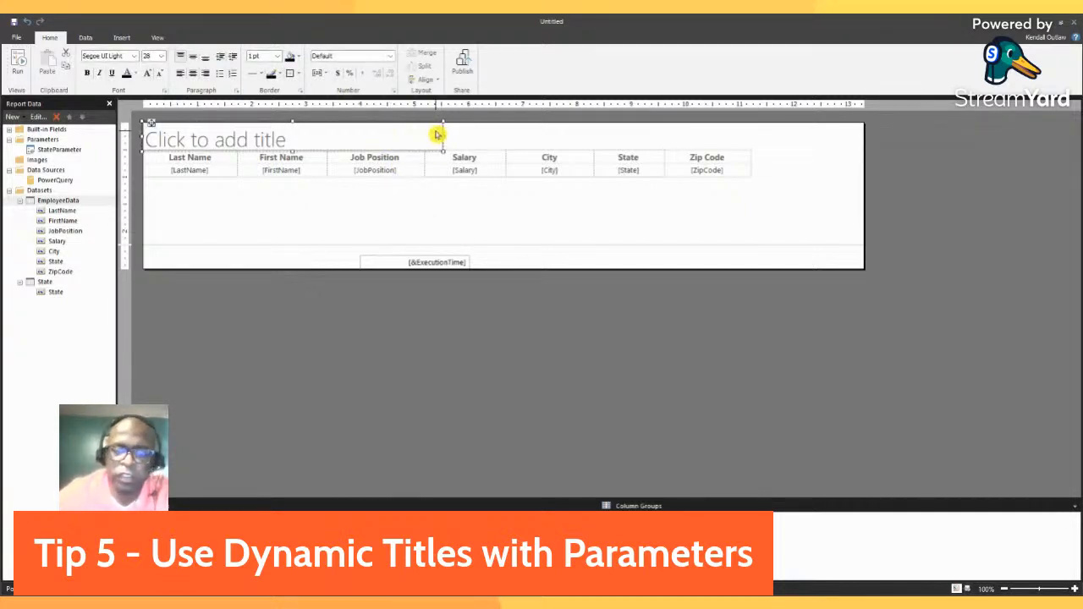
key(Delete)
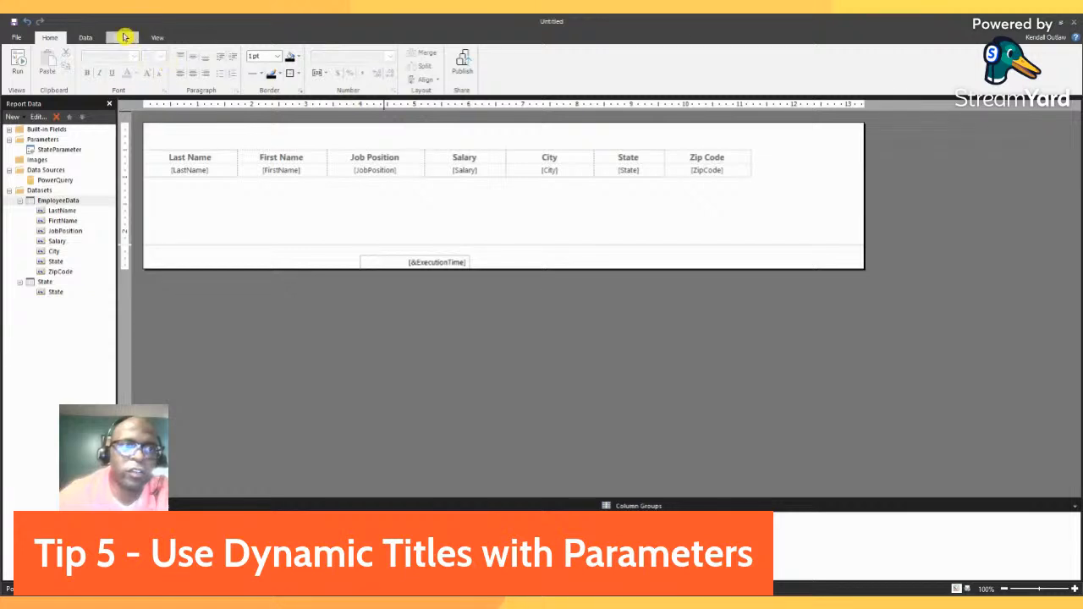
Insert a text box above the table headers, spanning roughly from the First Name column to the State column.
click(121, 38)
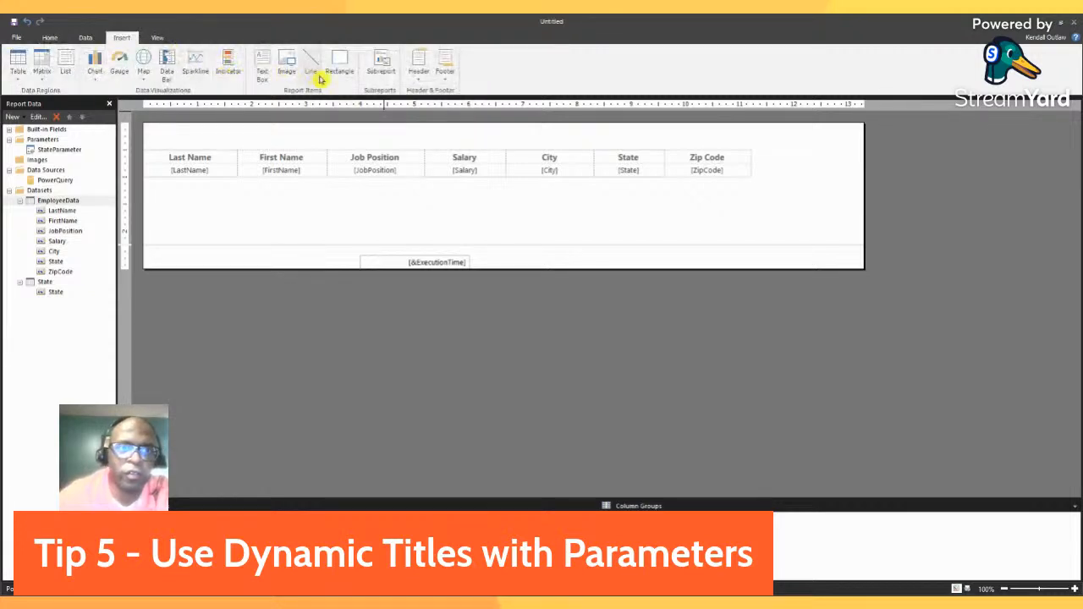
click(263, 71)
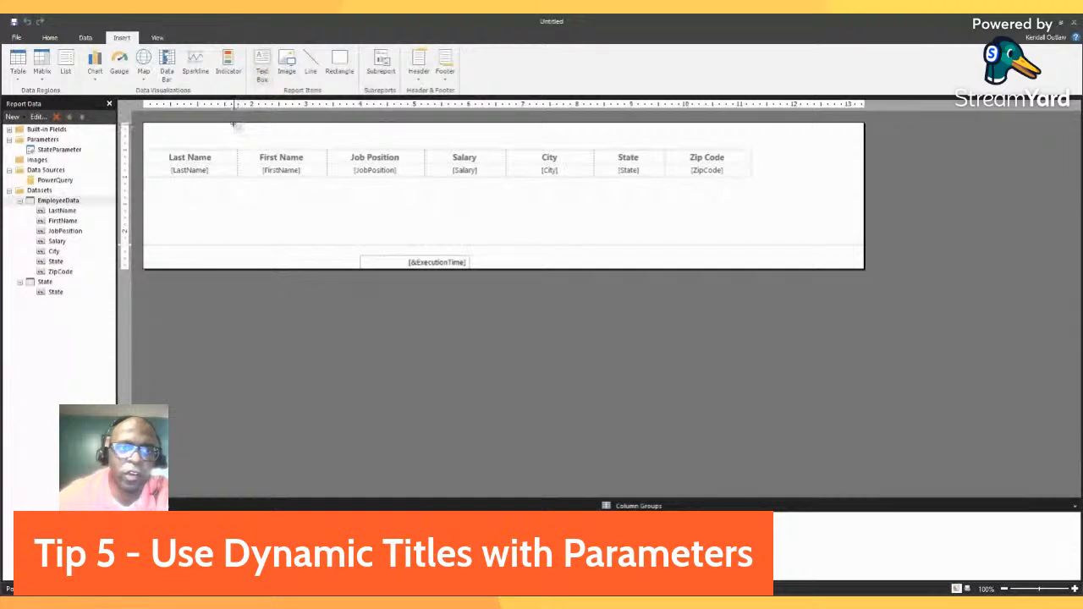
drag(233, 125, 646, 150)
Set the new title text box's expression to the StateParameter value.
click(220, 133)
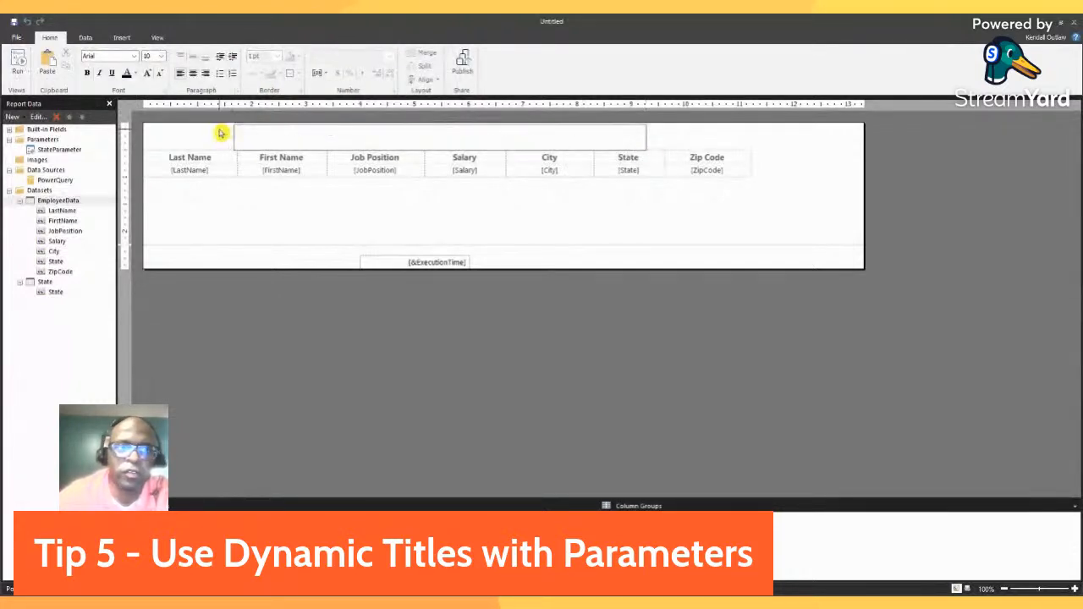
click(665, 138)
click(623, 142)
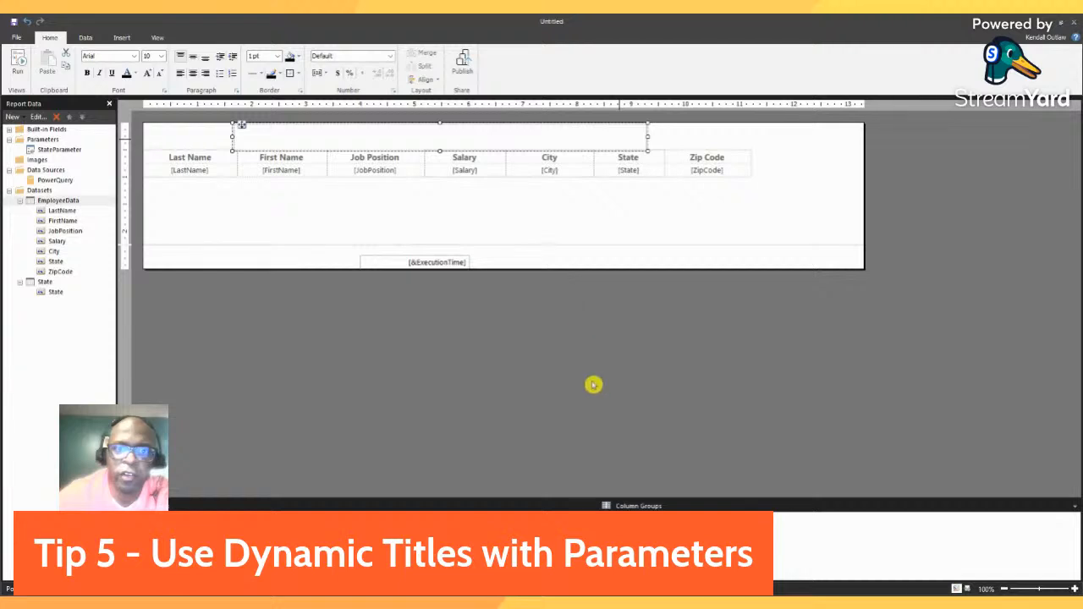
click(621, 465)
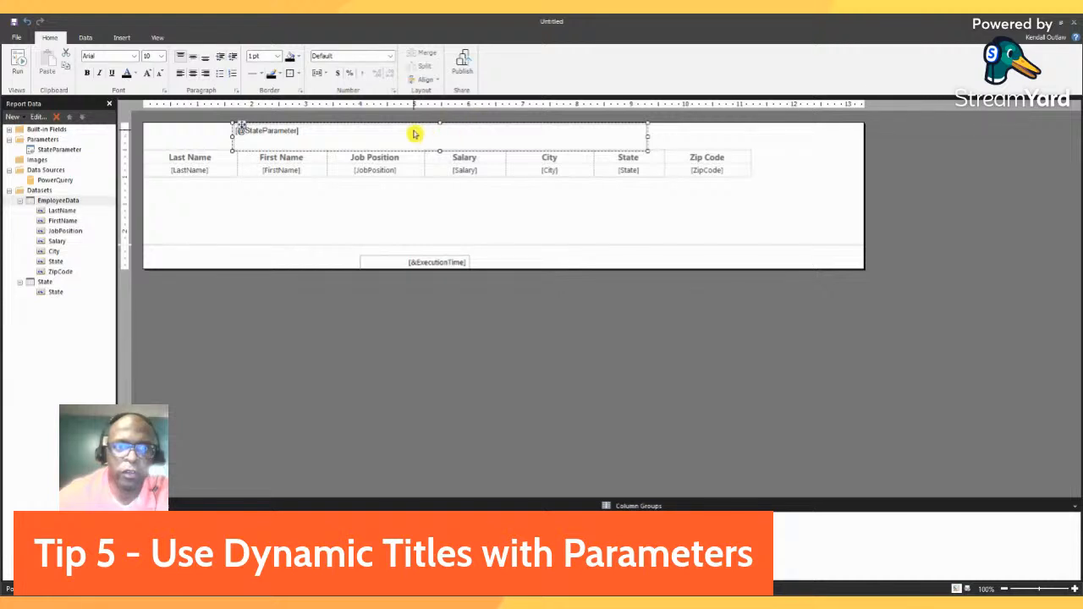
Centre the StateParameter title text horizontally and set its font size to 18.
click(192, 75)
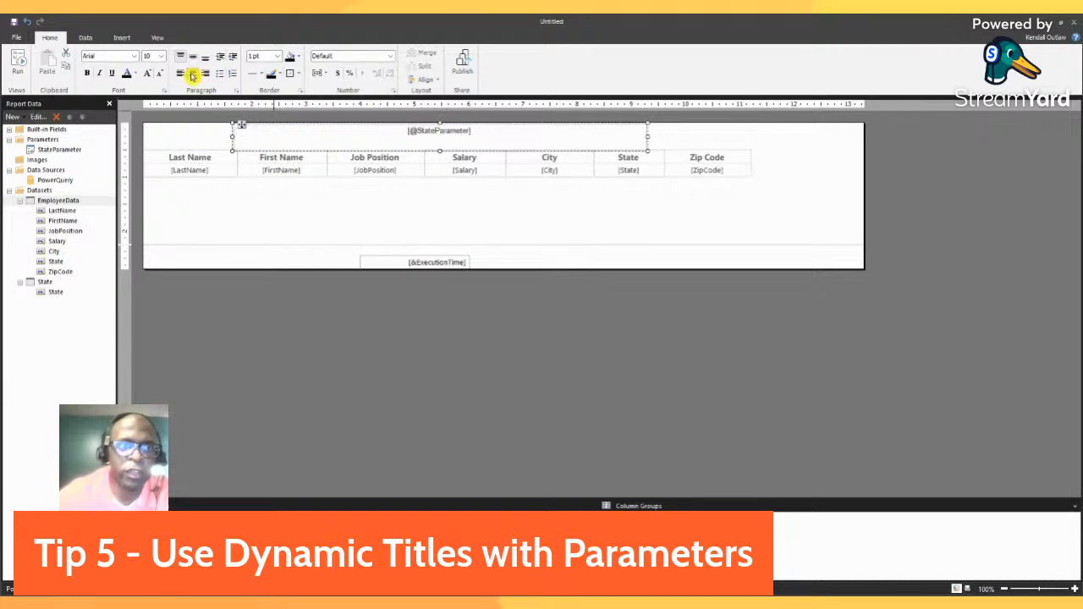
click(160, 58)
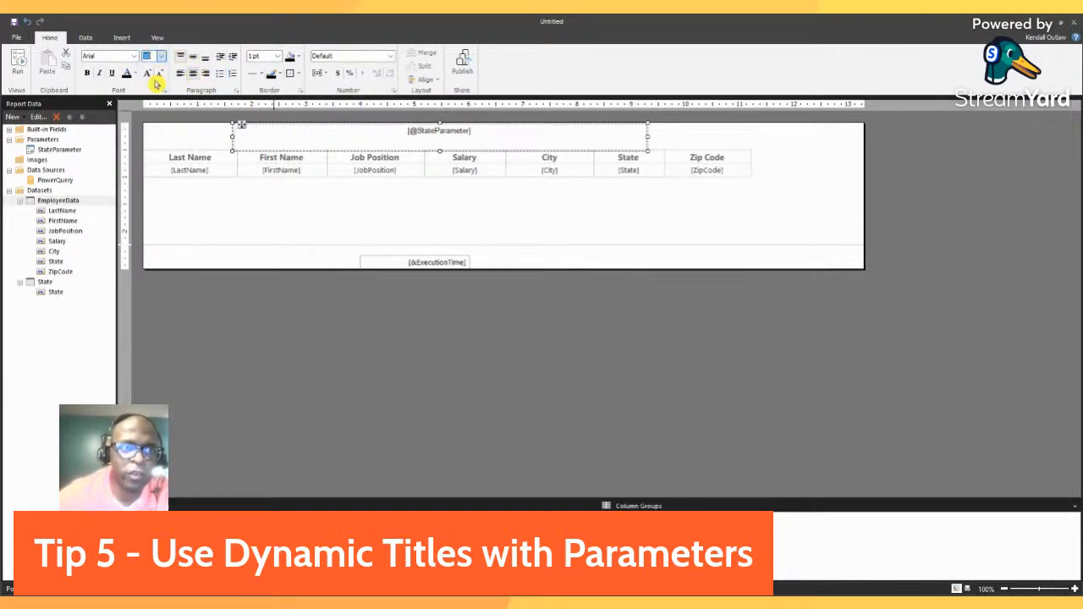
click(155, 121)
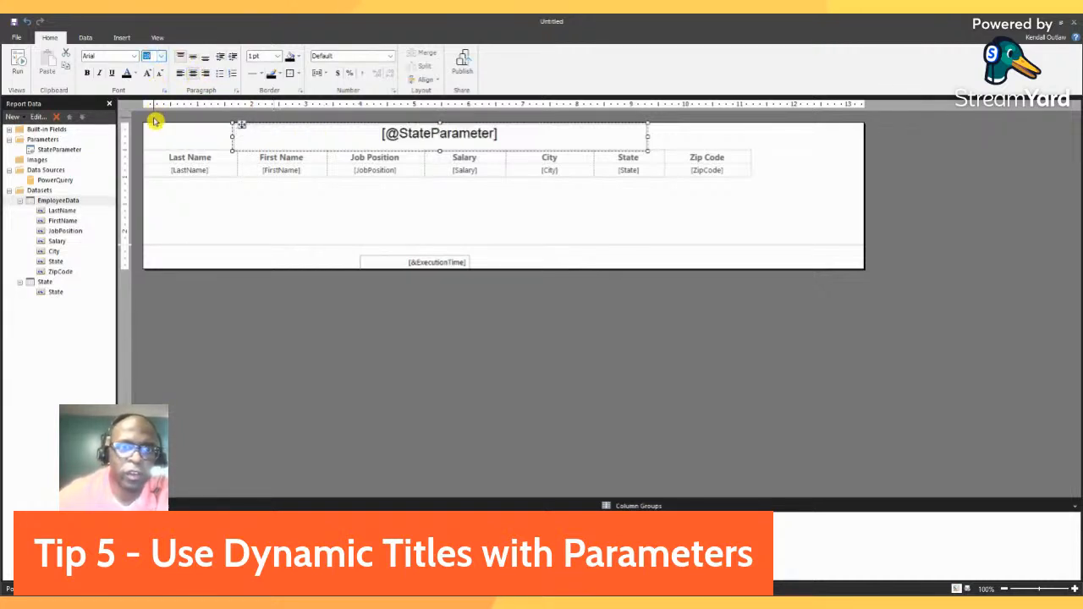
Run the report for the state MN to check the dynamic title, and return to the design view.
click(17, 66)
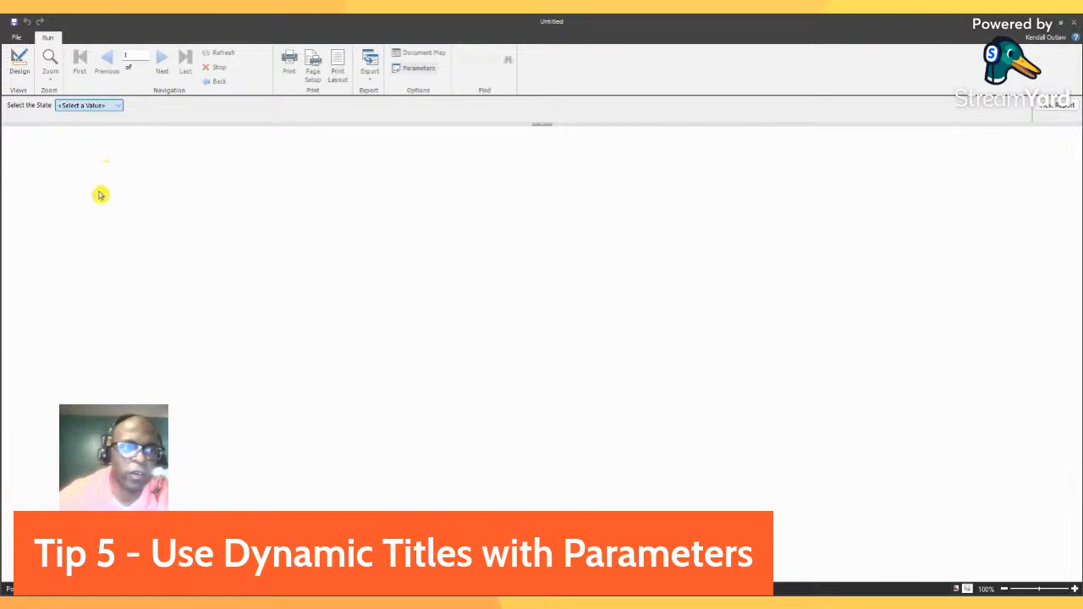
text(MN)
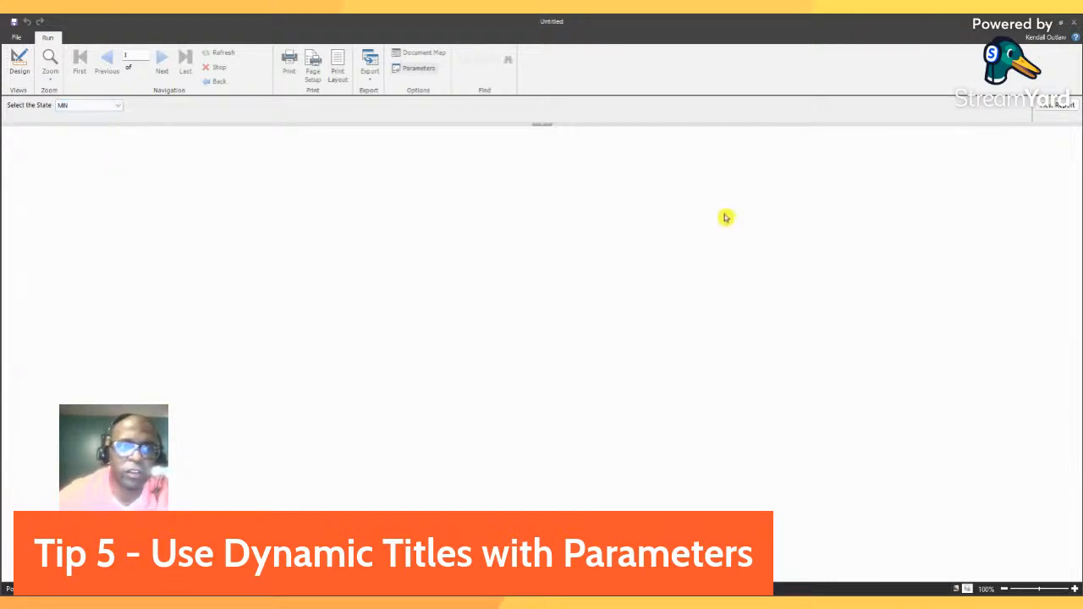
click(1050, 106)
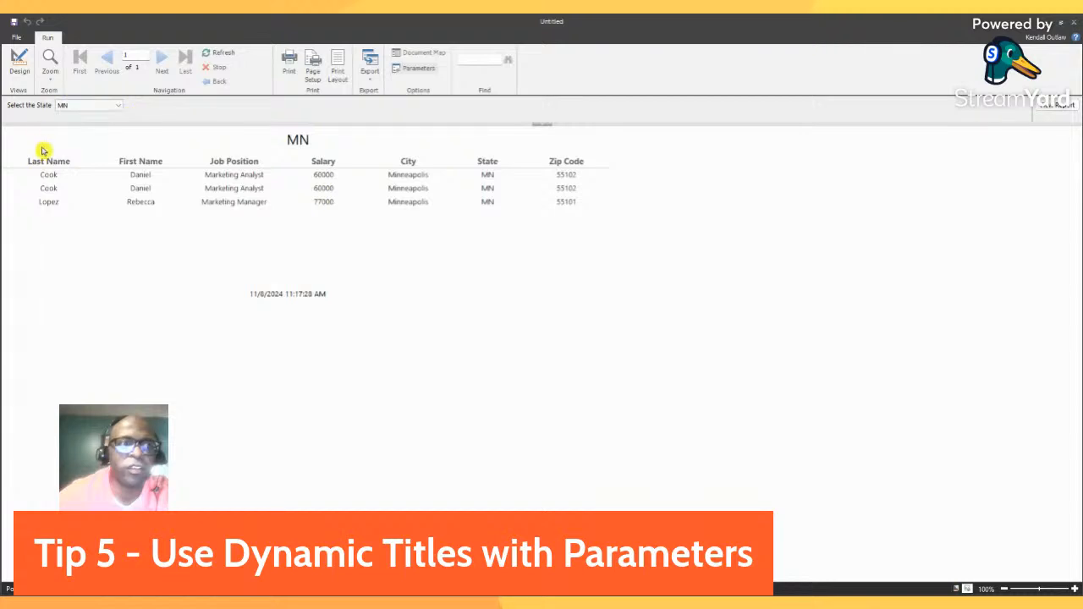
click(19, 66)
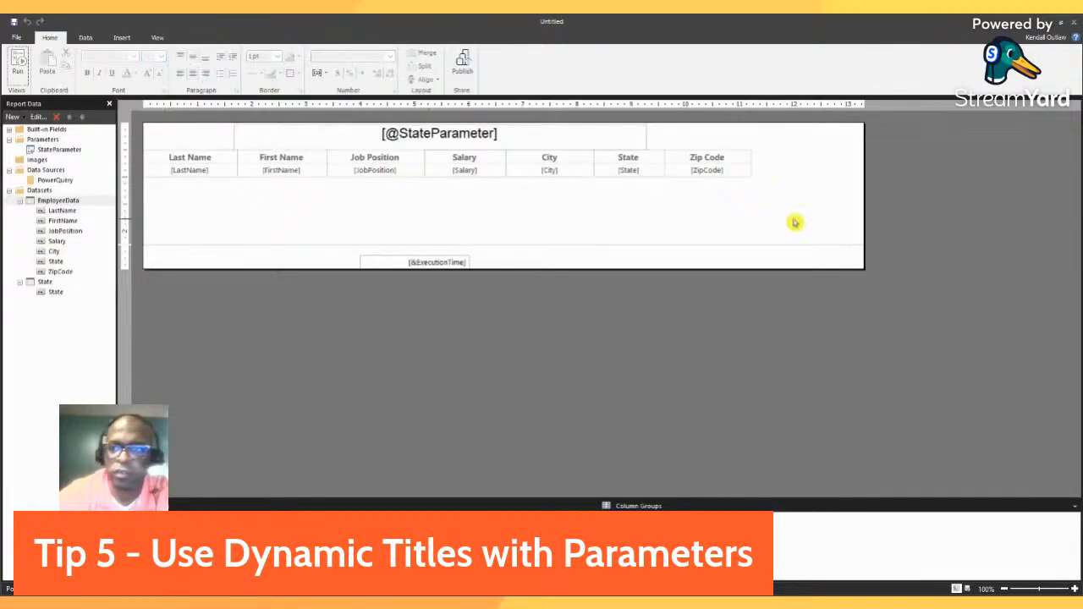